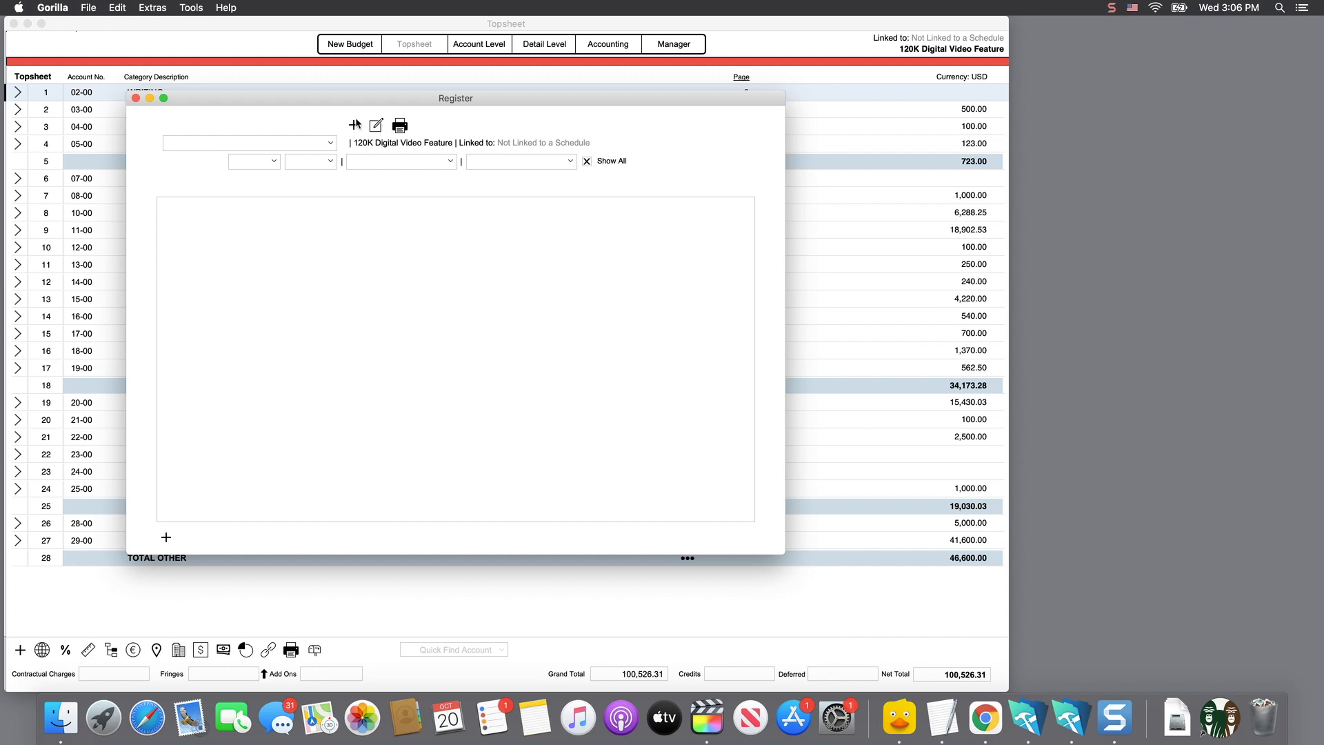
# - Create a register account named "New Account Name", enter its account number, and link it to the 120K Digital Video Feature budget
pyautogui.click(353, 125)
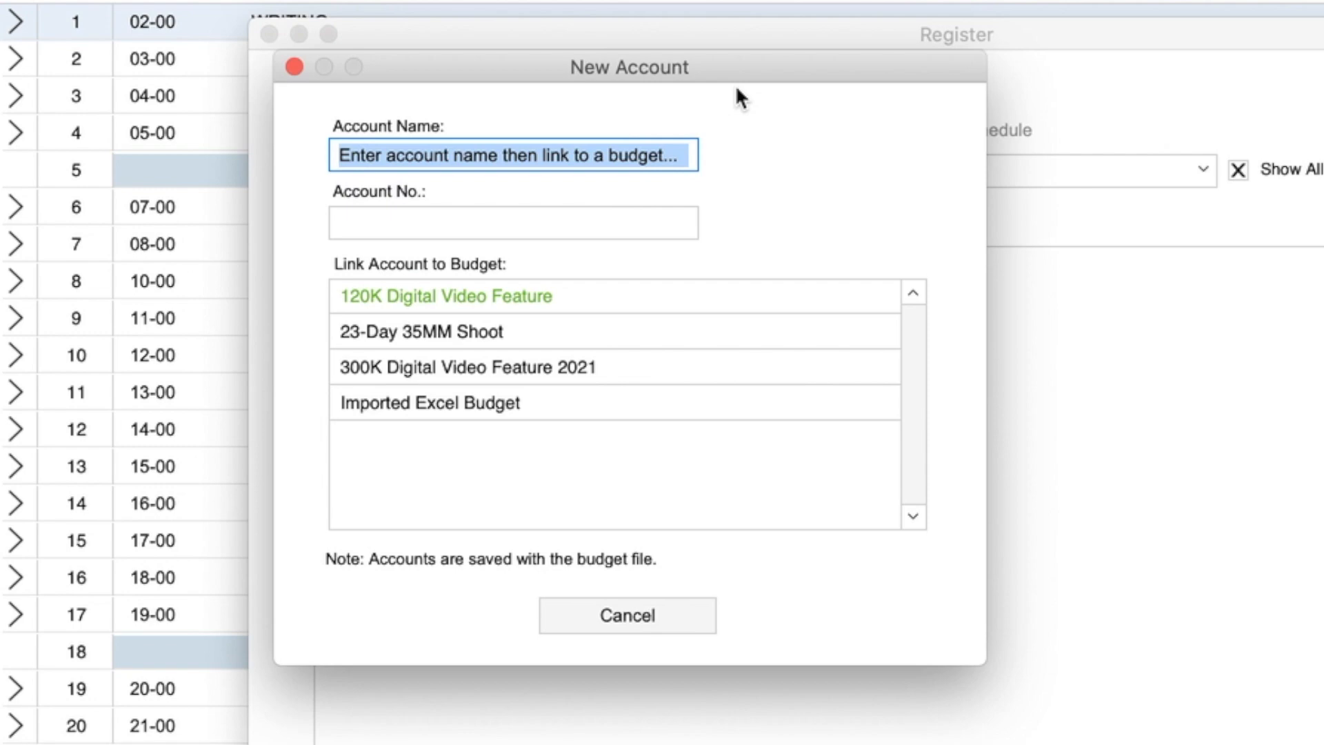
pyautogui.write('N')
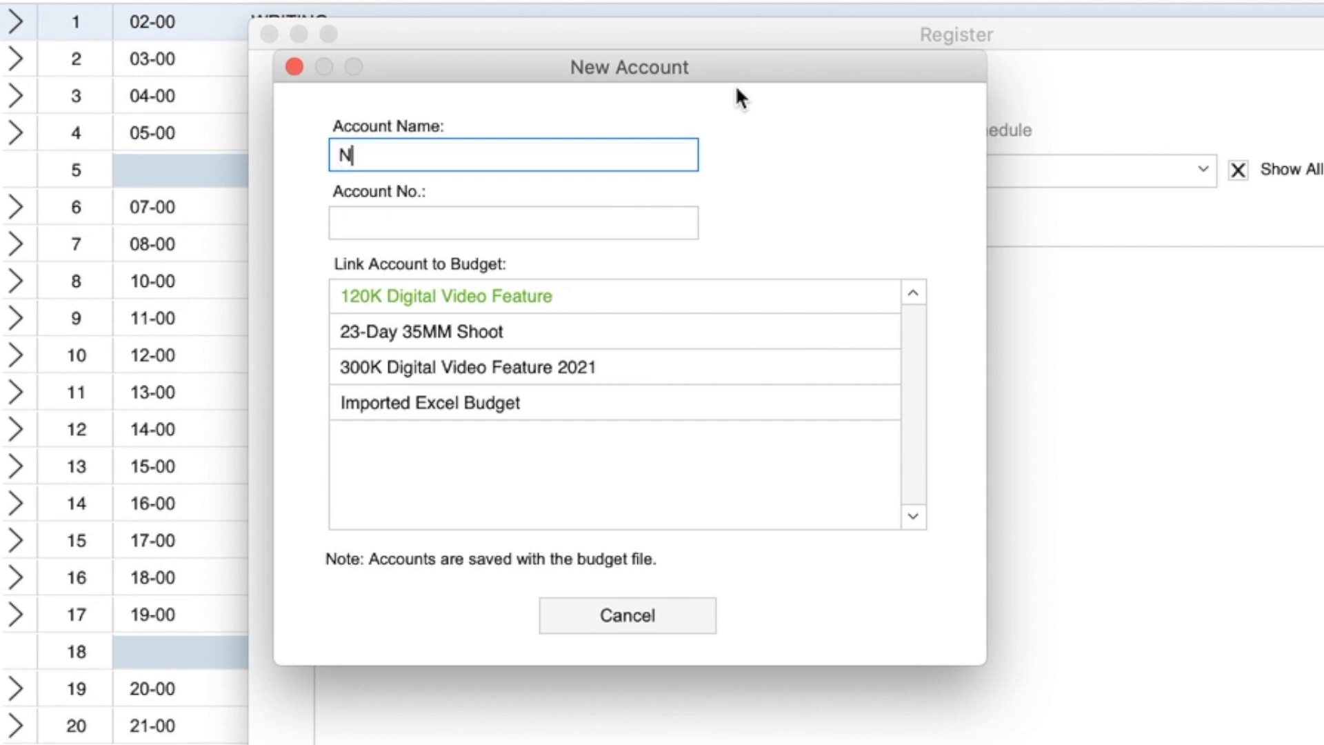
pyautogui.write('ew Account Name')
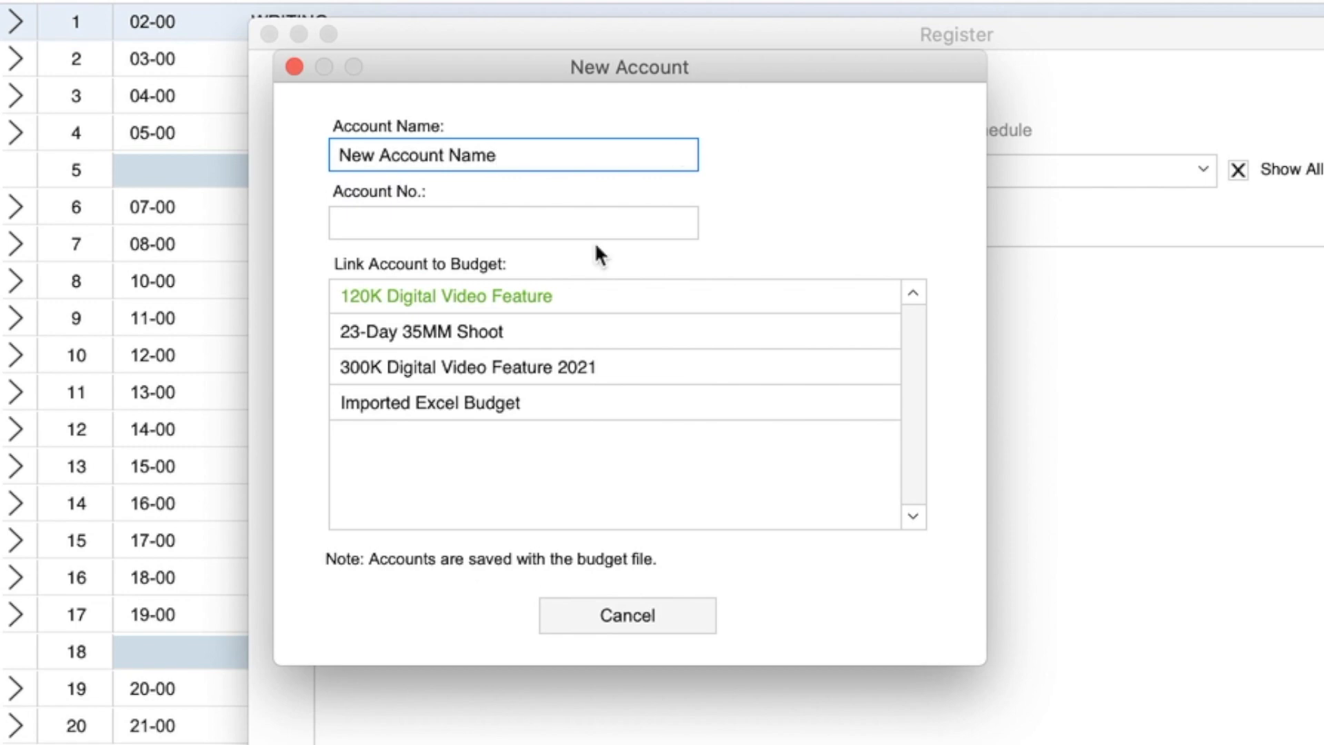
pyautogui.click(529, 222)
pyautogui.write('1001')
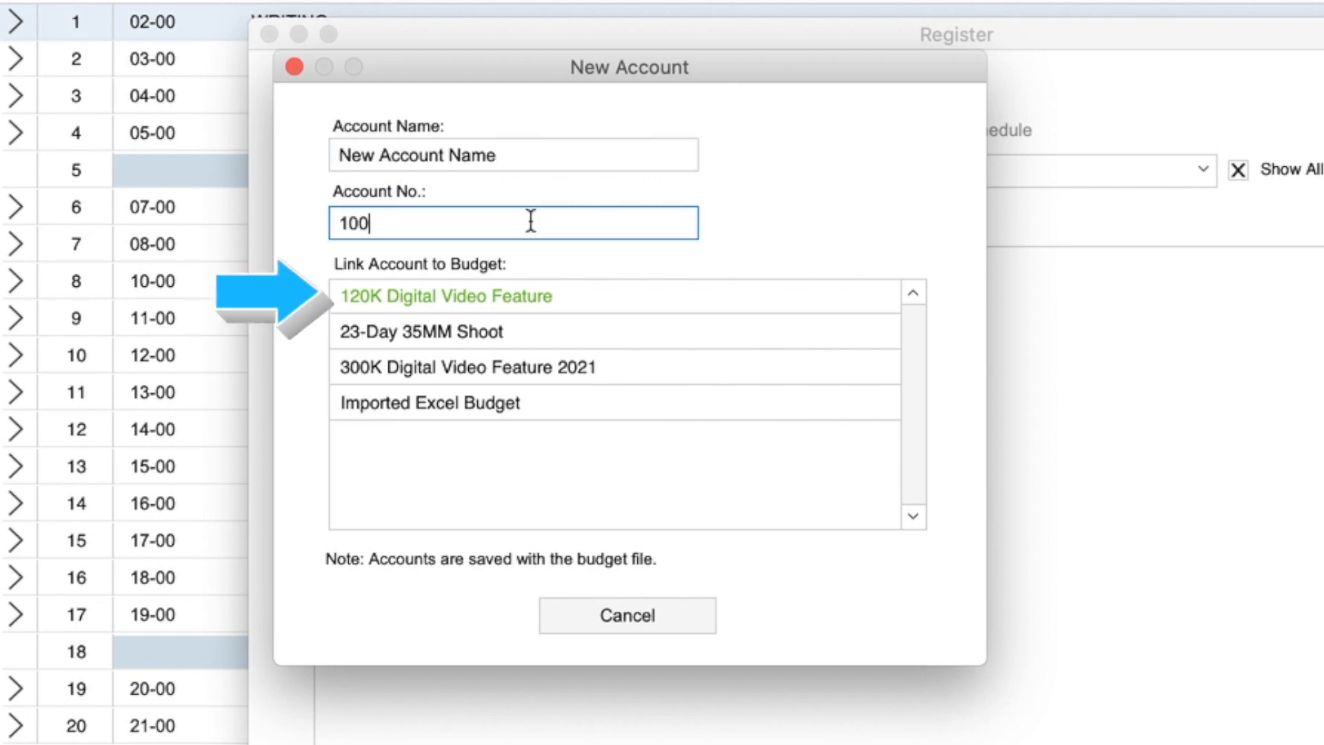
pyautogui.click(545, 292)
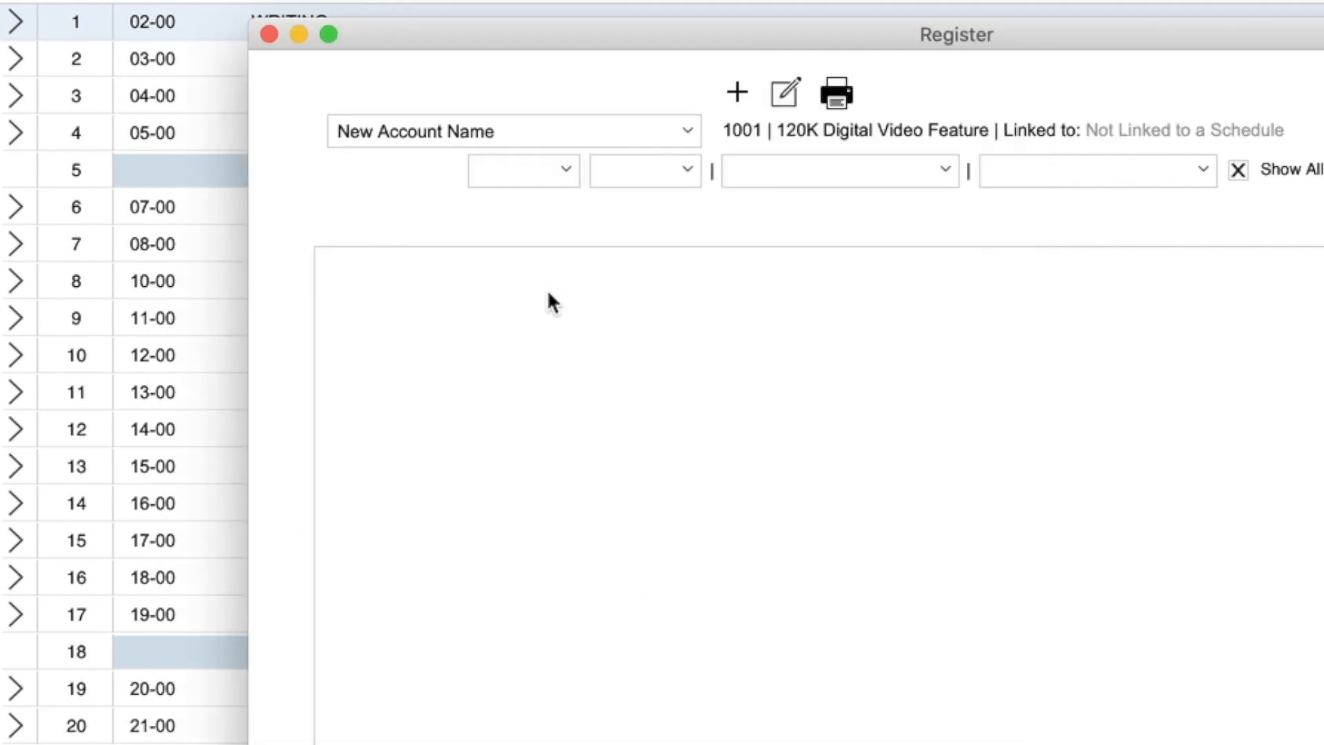
# - View the list of accounts available in the register, keeping "New Account Name" selected
pyautogui.click(537, 135)
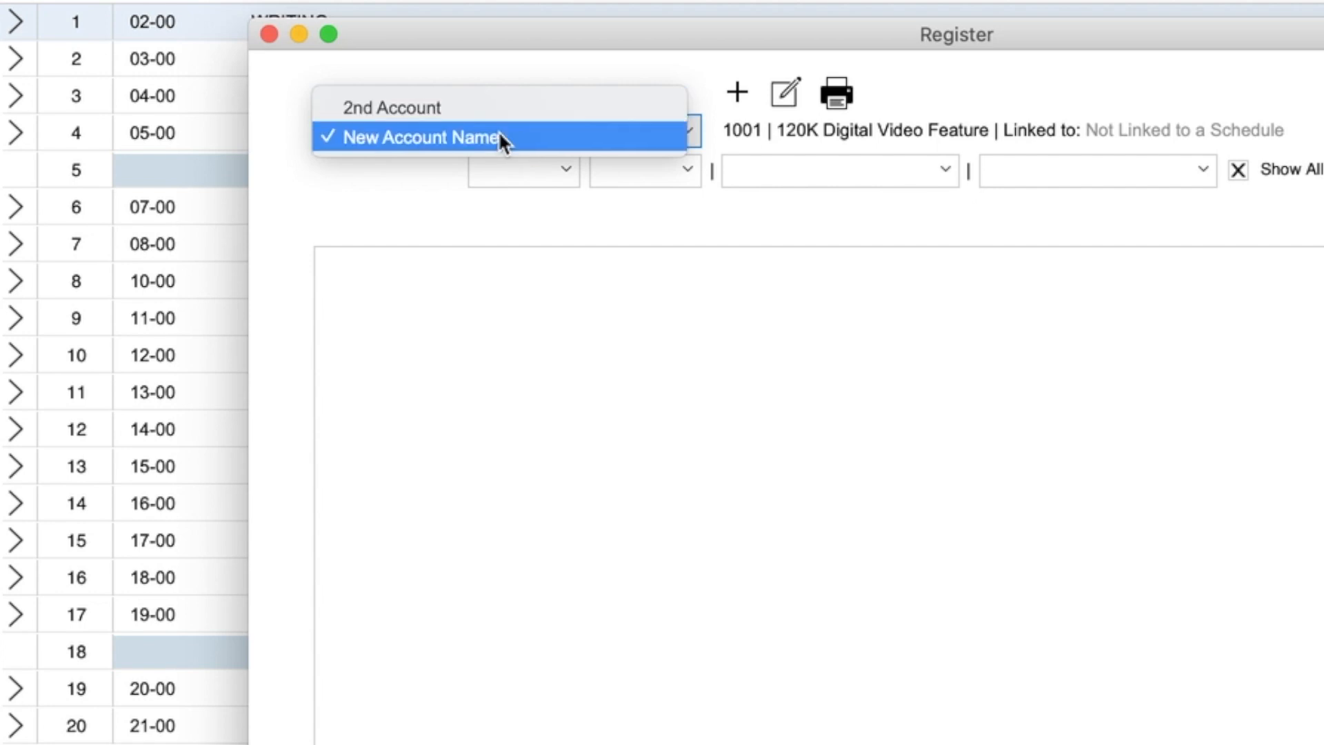
pyautogui.click(423, 203)
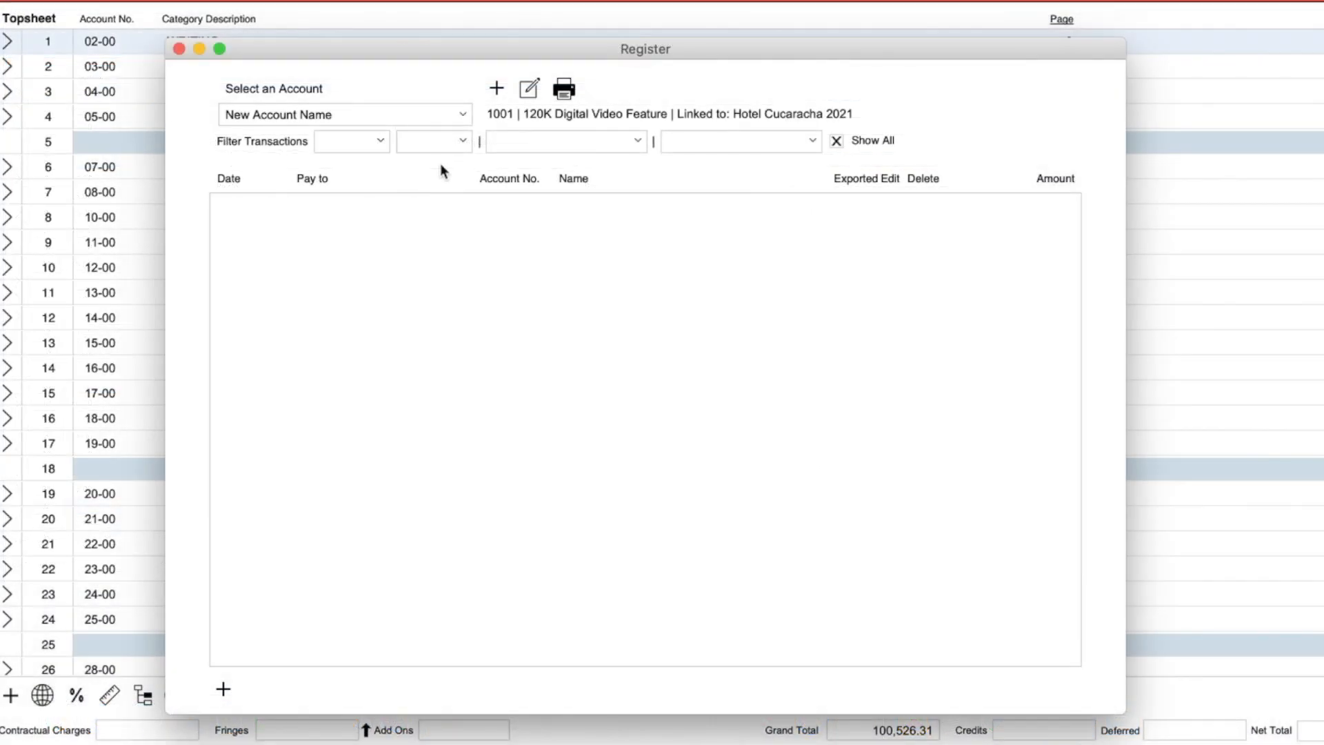
# - Start a new transaction with check number 1001, the Boom Operator contact as payee, and an amount of 300
pyautogui.click(222, 689)
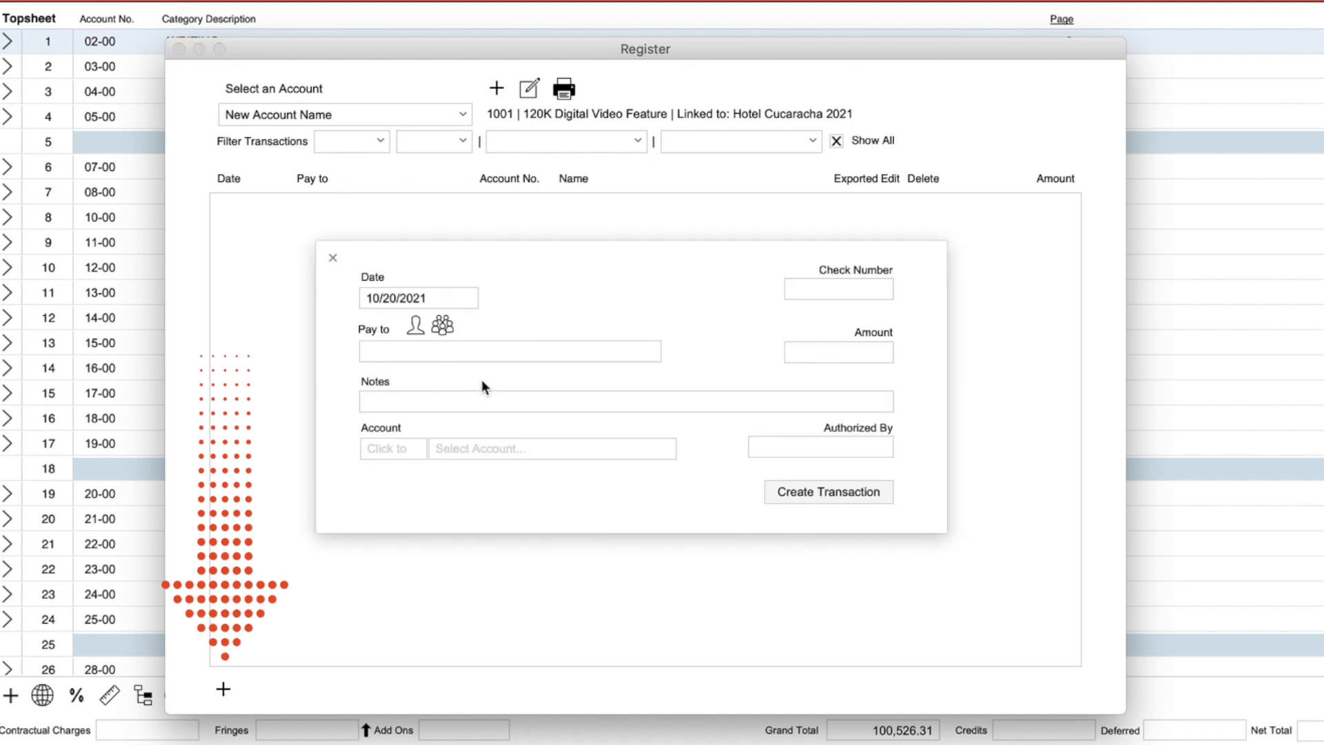
pyautogui.click(817, 288)
pyautogui.write('1001')
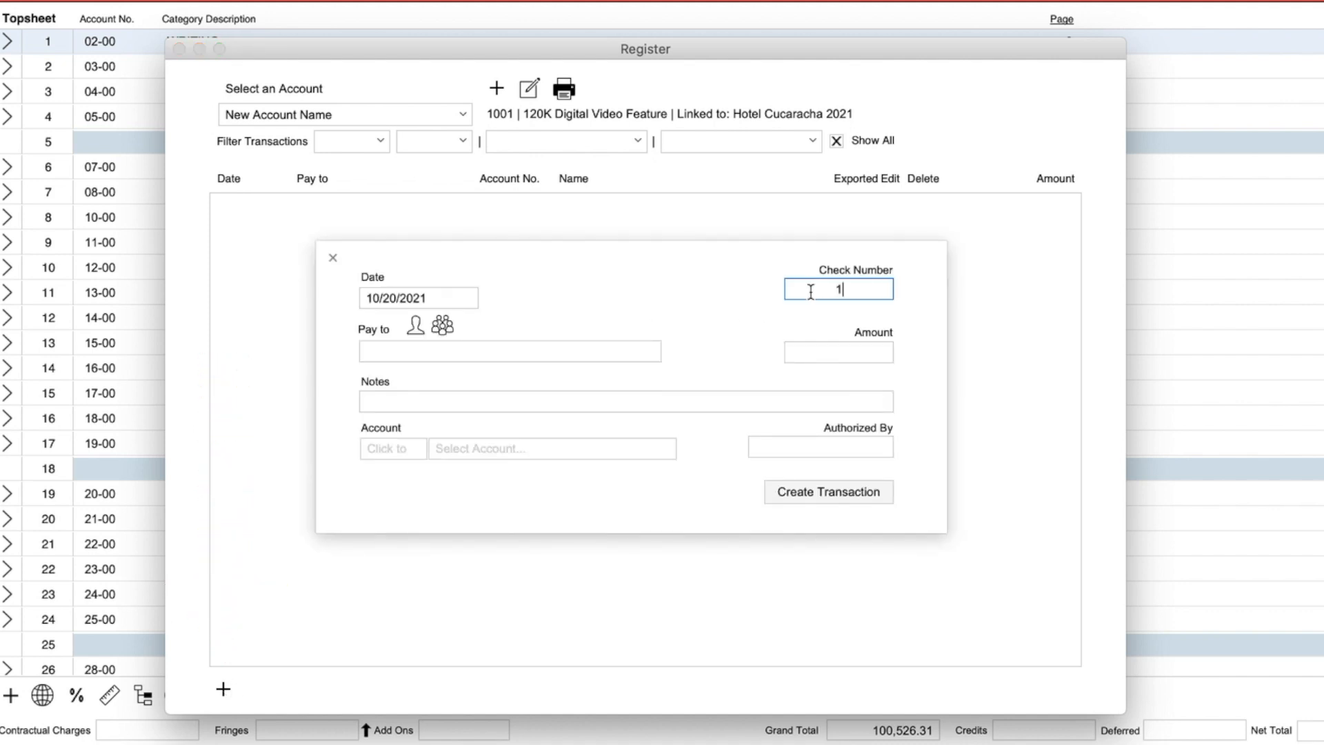
pyautogui.click(455, 350)
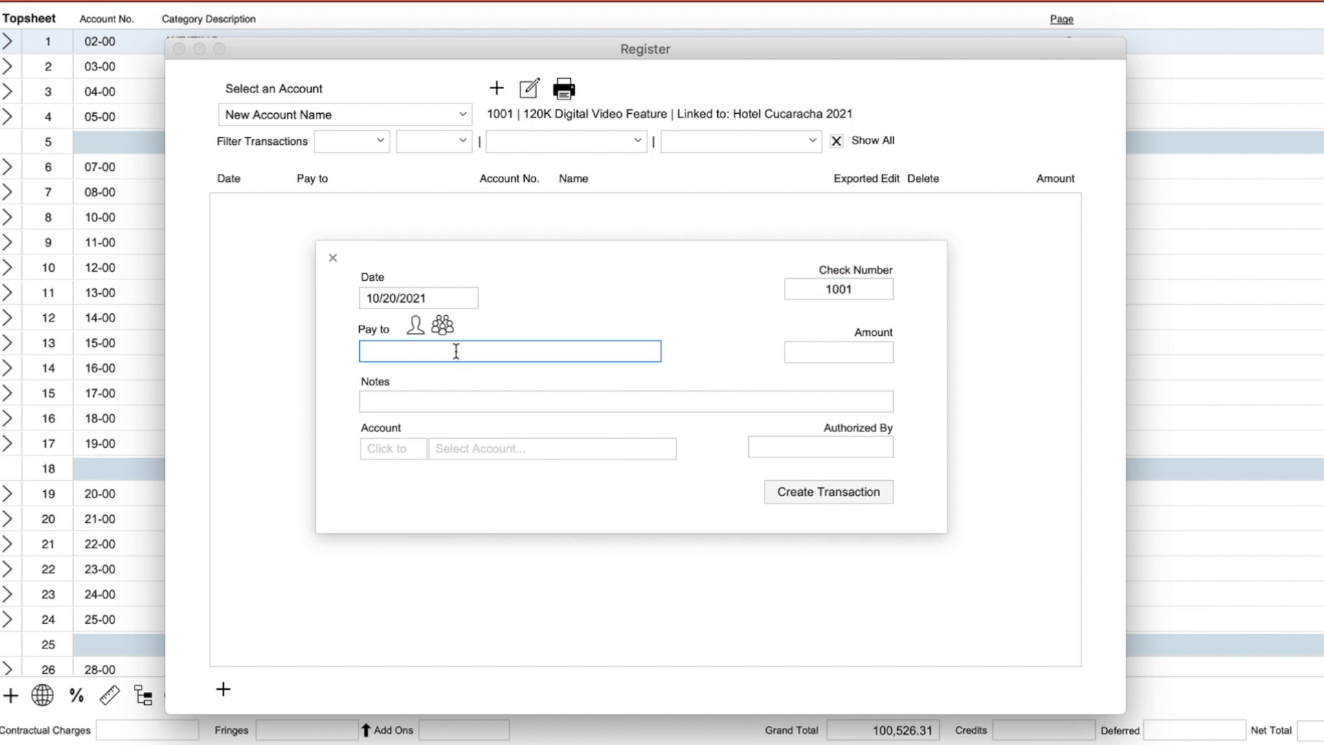
pyautogui.click(415, 327)
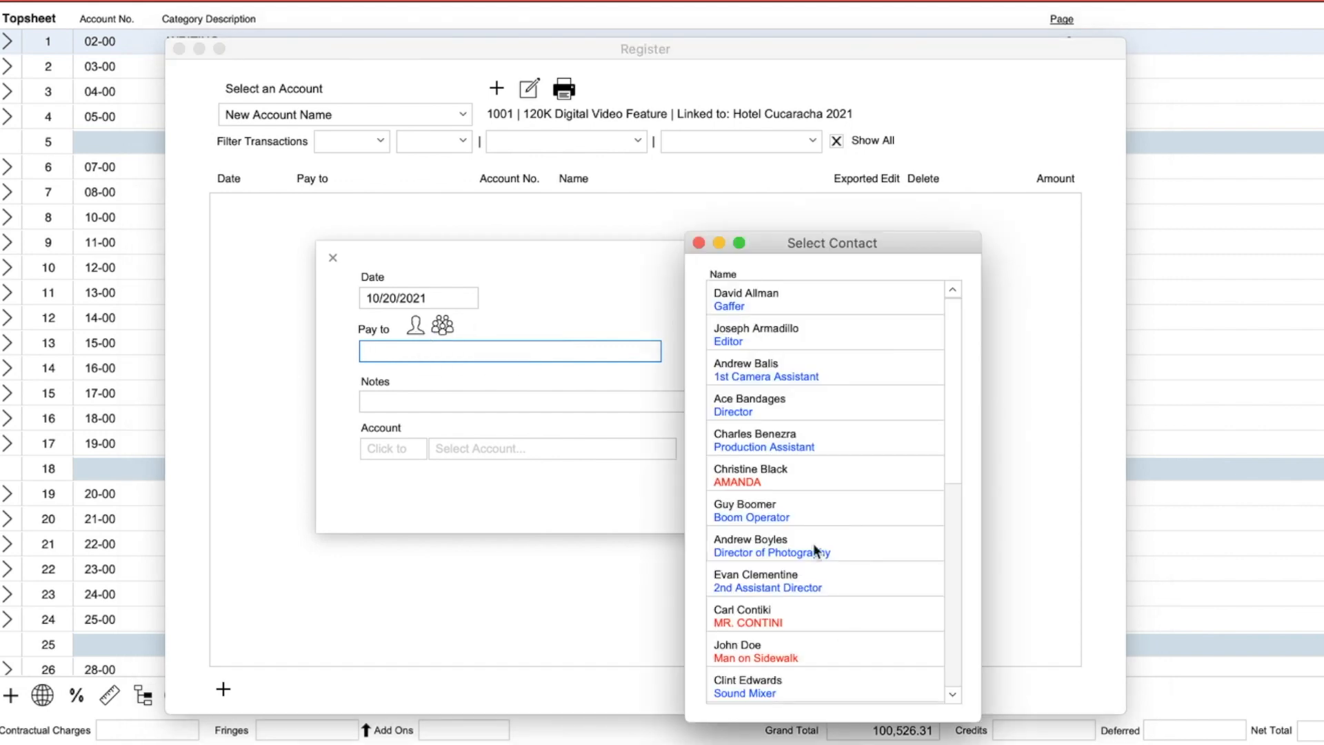
pyautogui.doubleClick(778, 512)
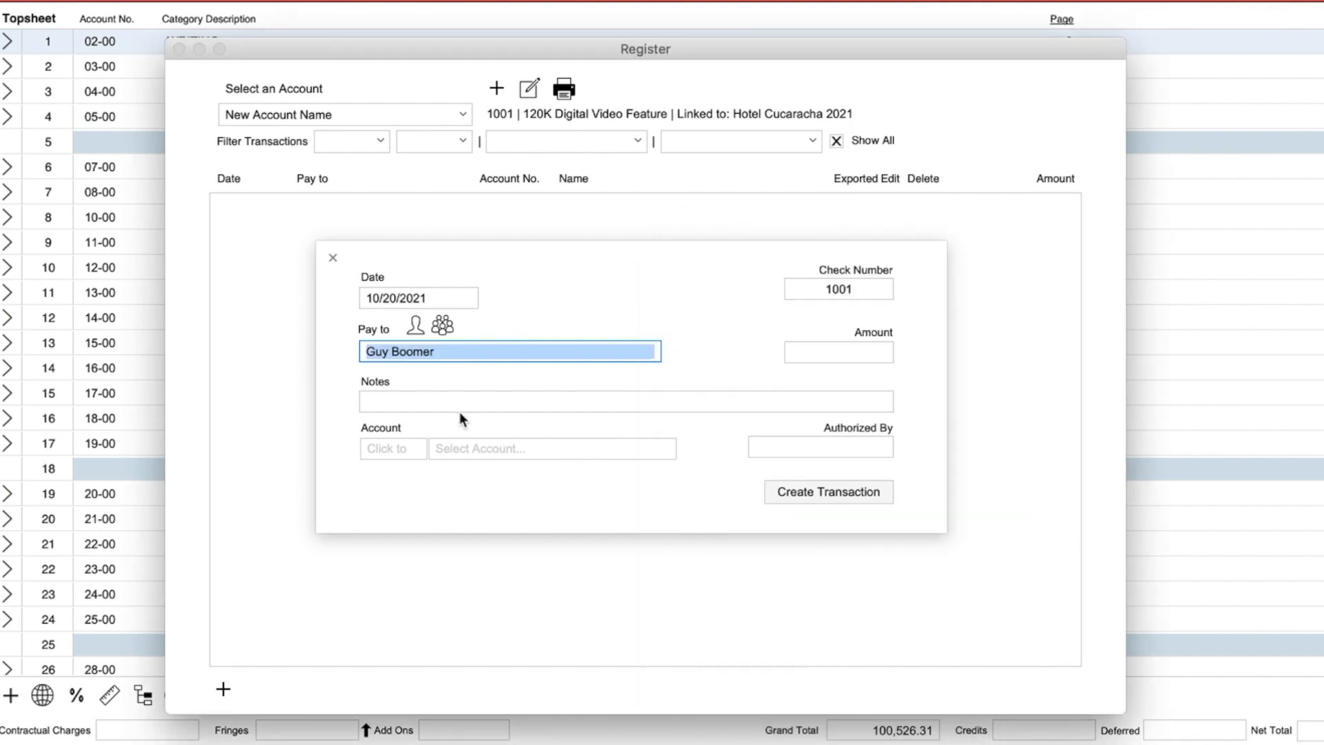
pyautogui.click(857, 352)
pyautogui.write('300')
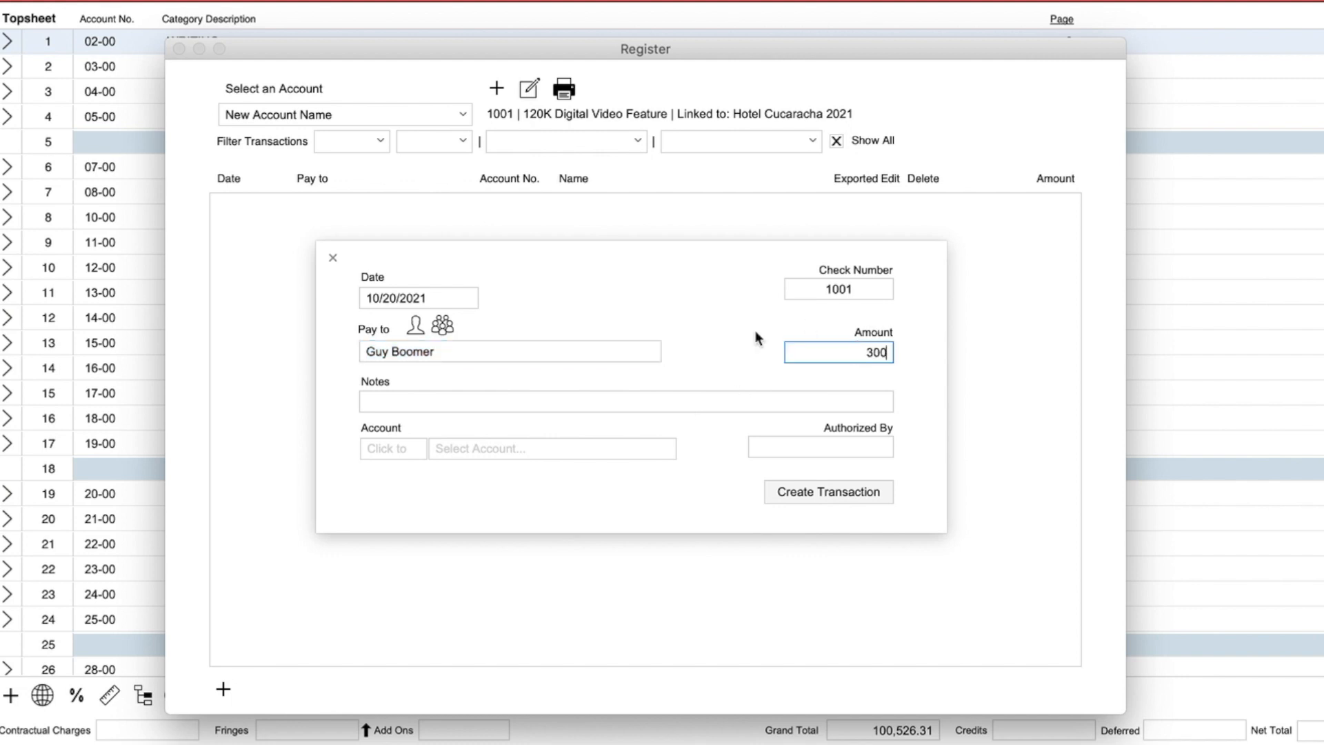
pyautogui.click(715, 346)
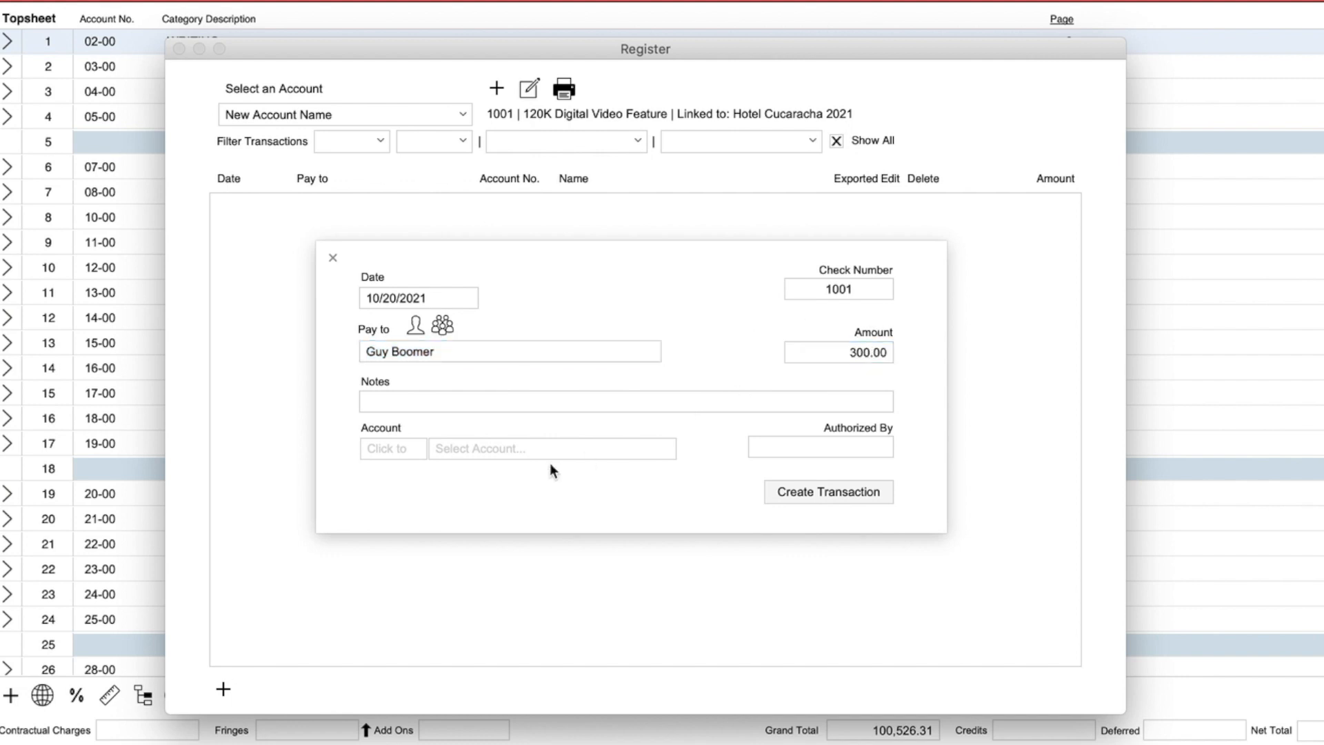
# - Add the note "First payment", assign the Boom Operator budget account, and create the transaction
pyautogui.click(400, 399)
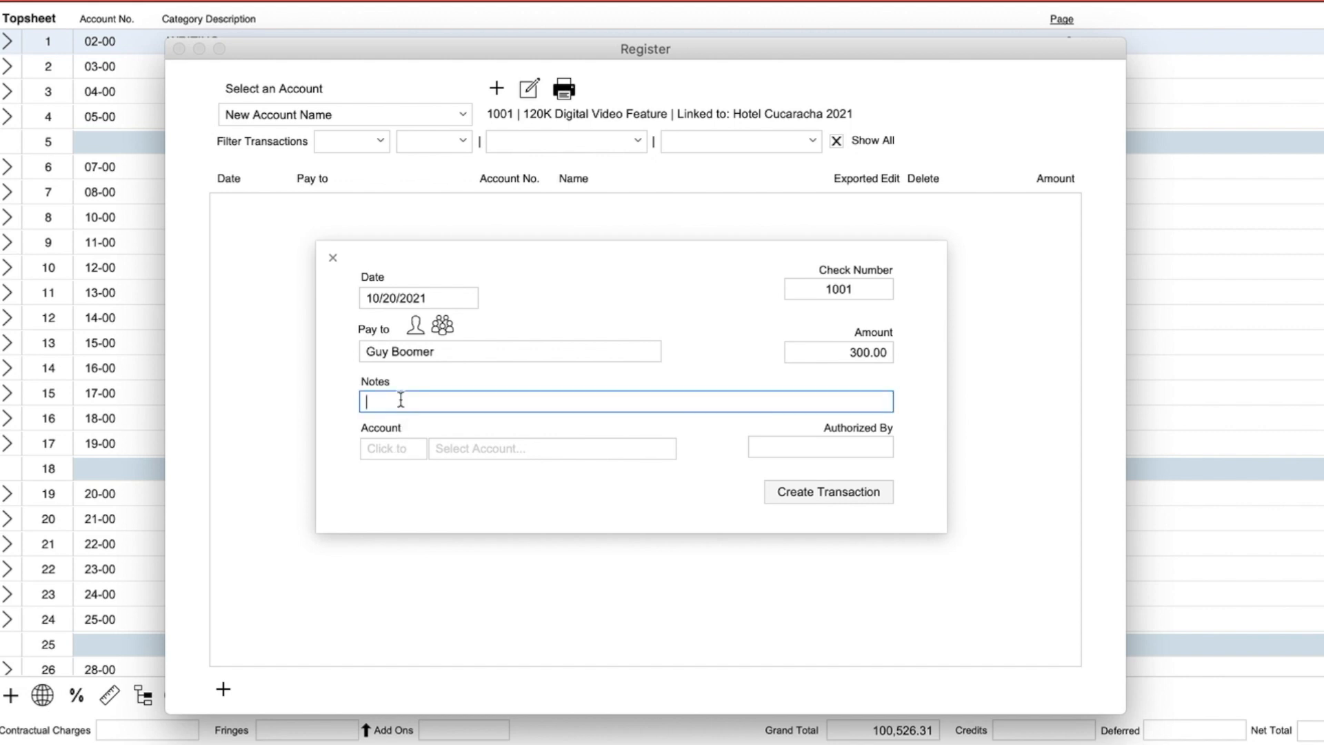
pyautogui.write('First payment')
pyautogui.click(407, 448)
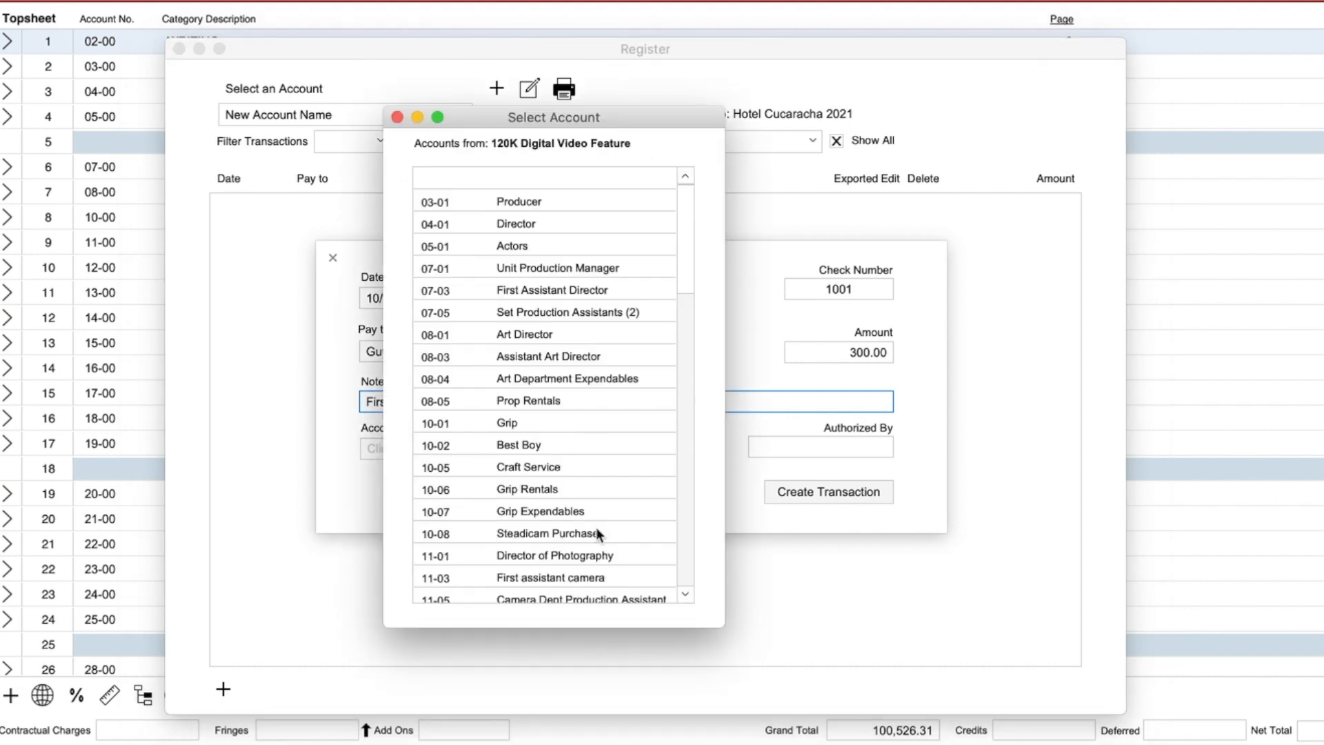
pyautogui.scroll(-10, 597, 533)
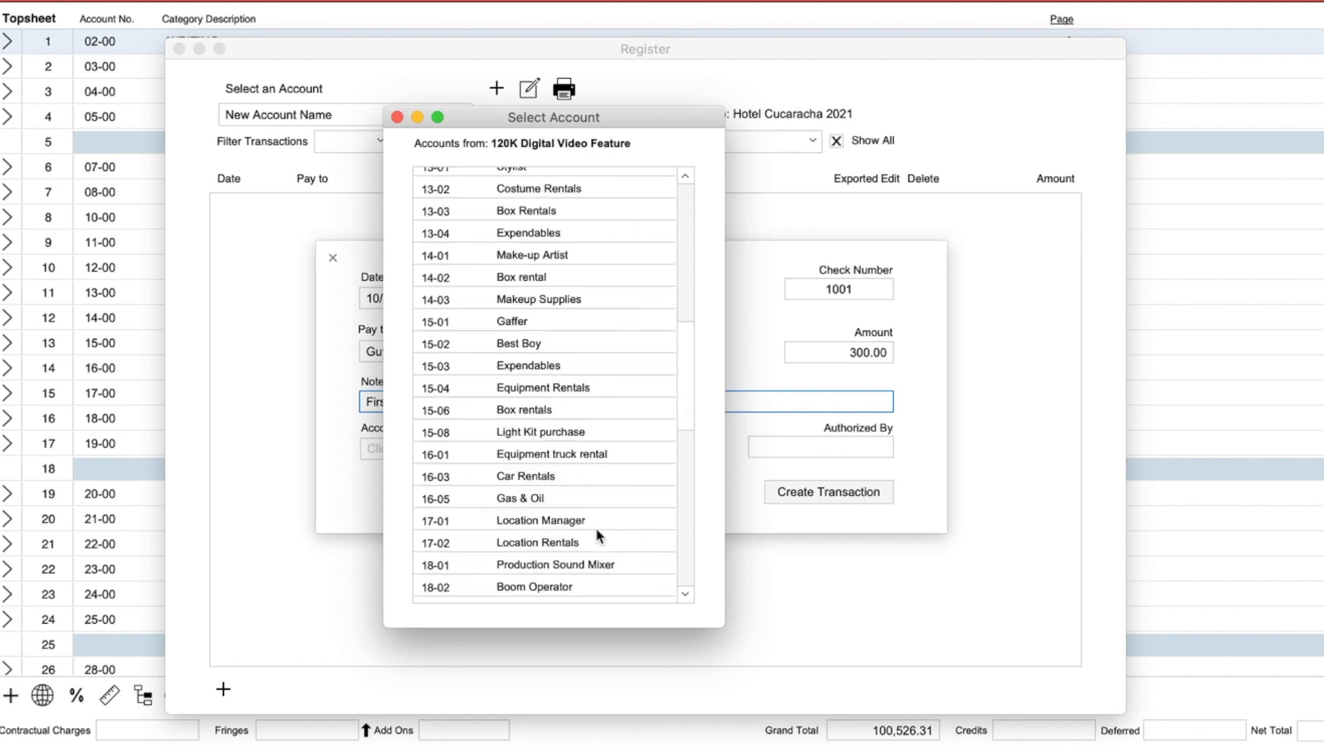
pyautogui.scroll(-2, 597, 535)
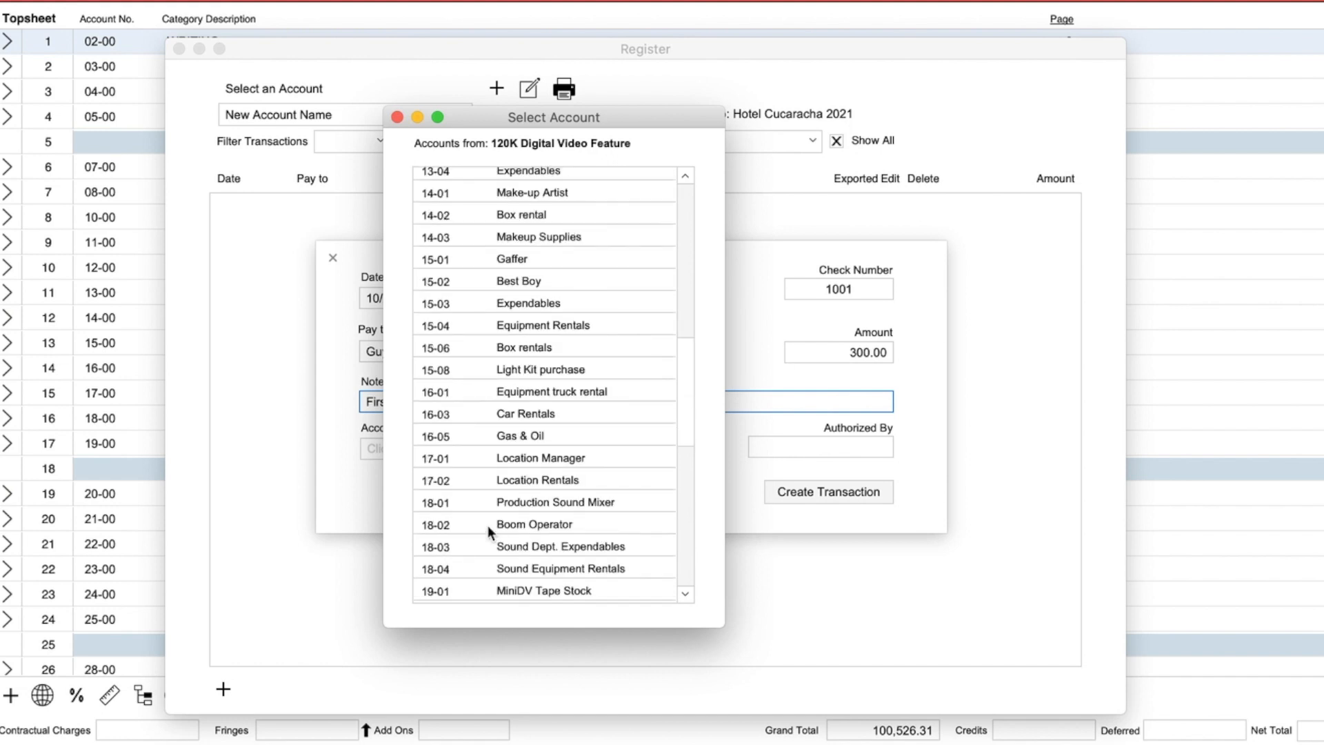
pyautogui.doubleClick(546, 524)
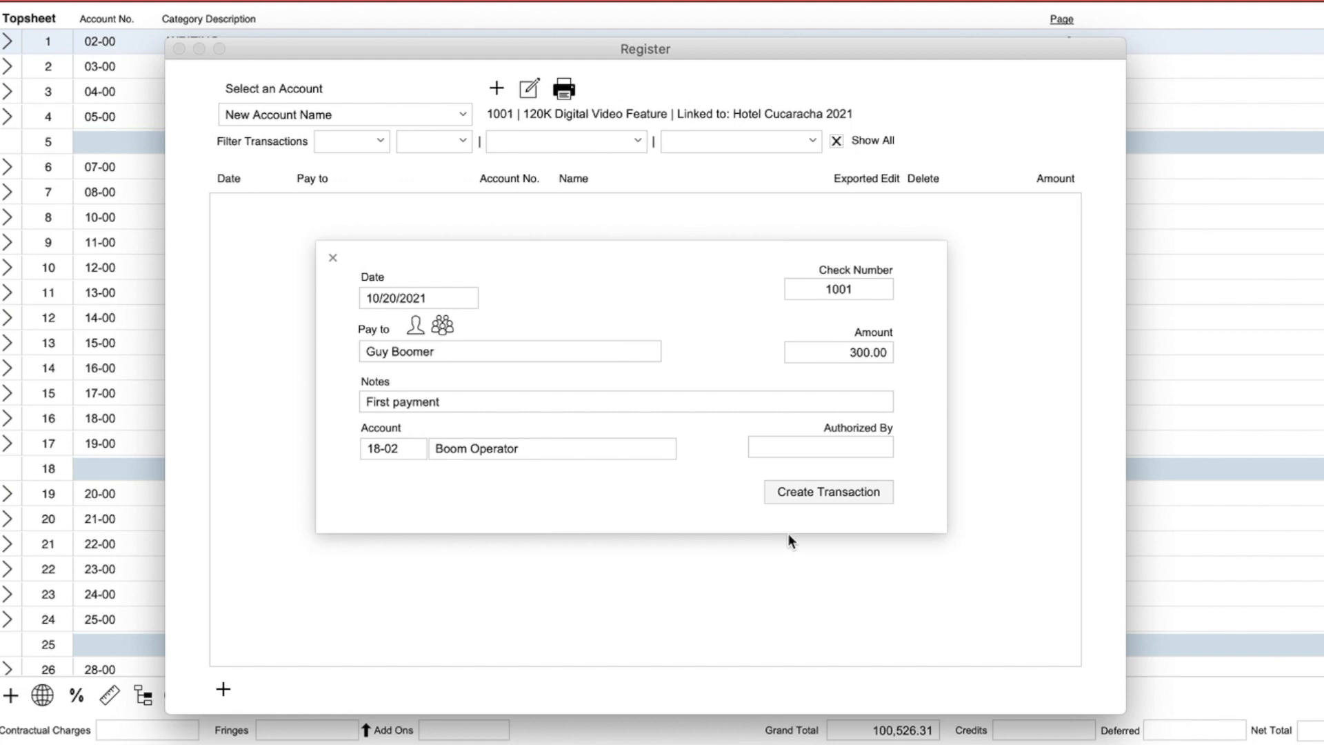
pyautogui.click(834, 491)
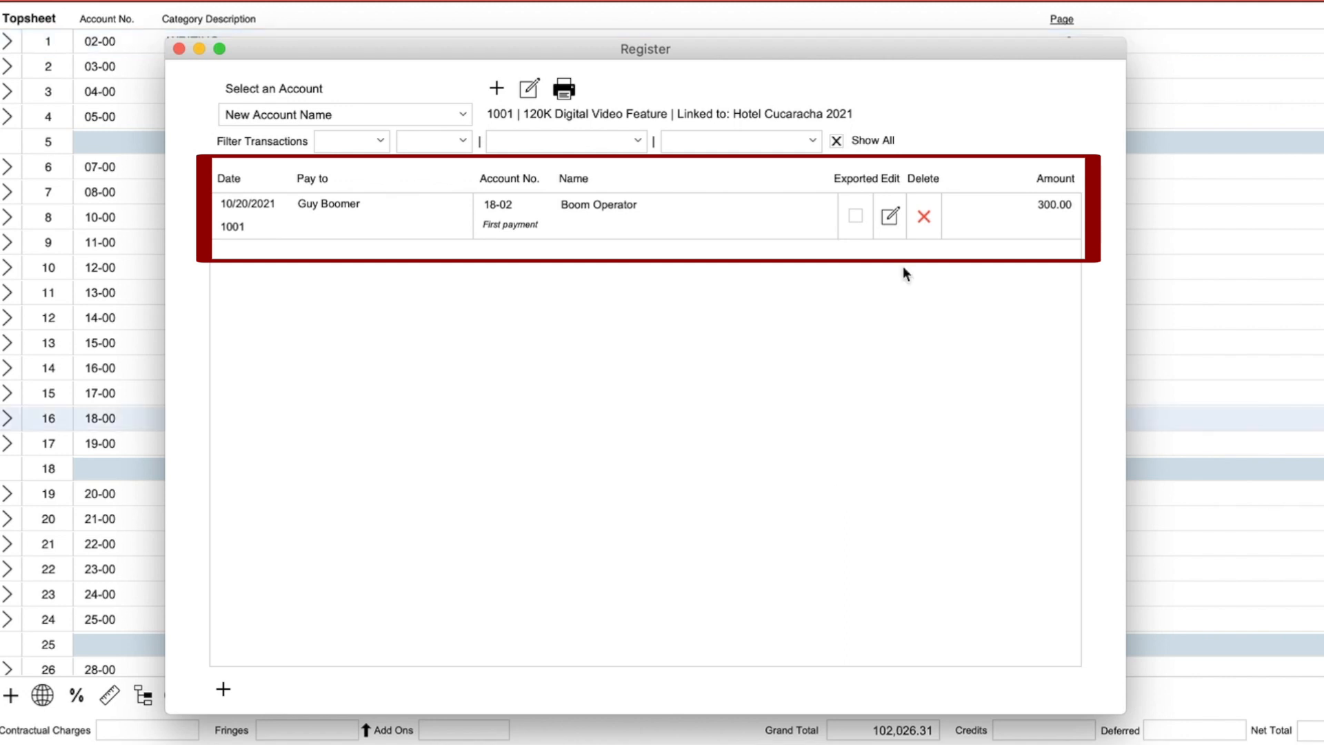
# - Open the Boom Operator transaction's details for review and close them again
pyautogui.click(891, 218)
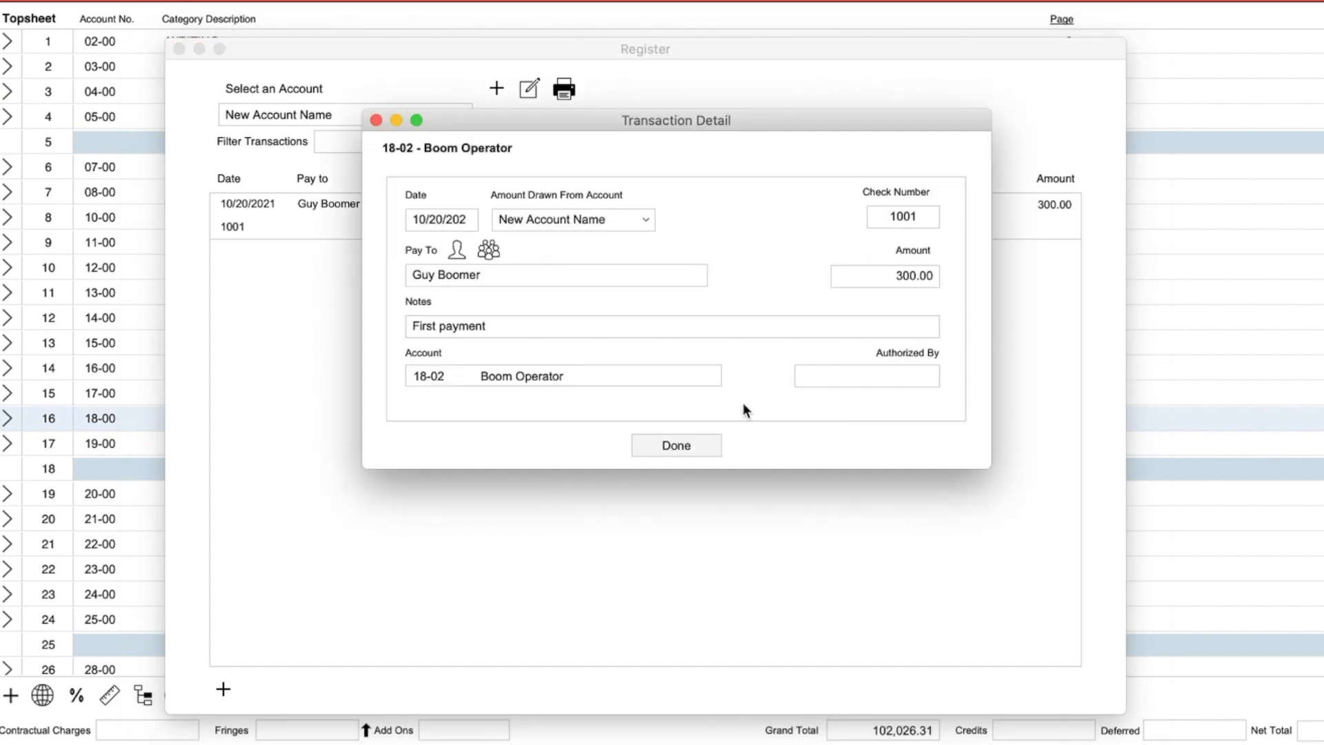
pyautogui.click(676, 445)
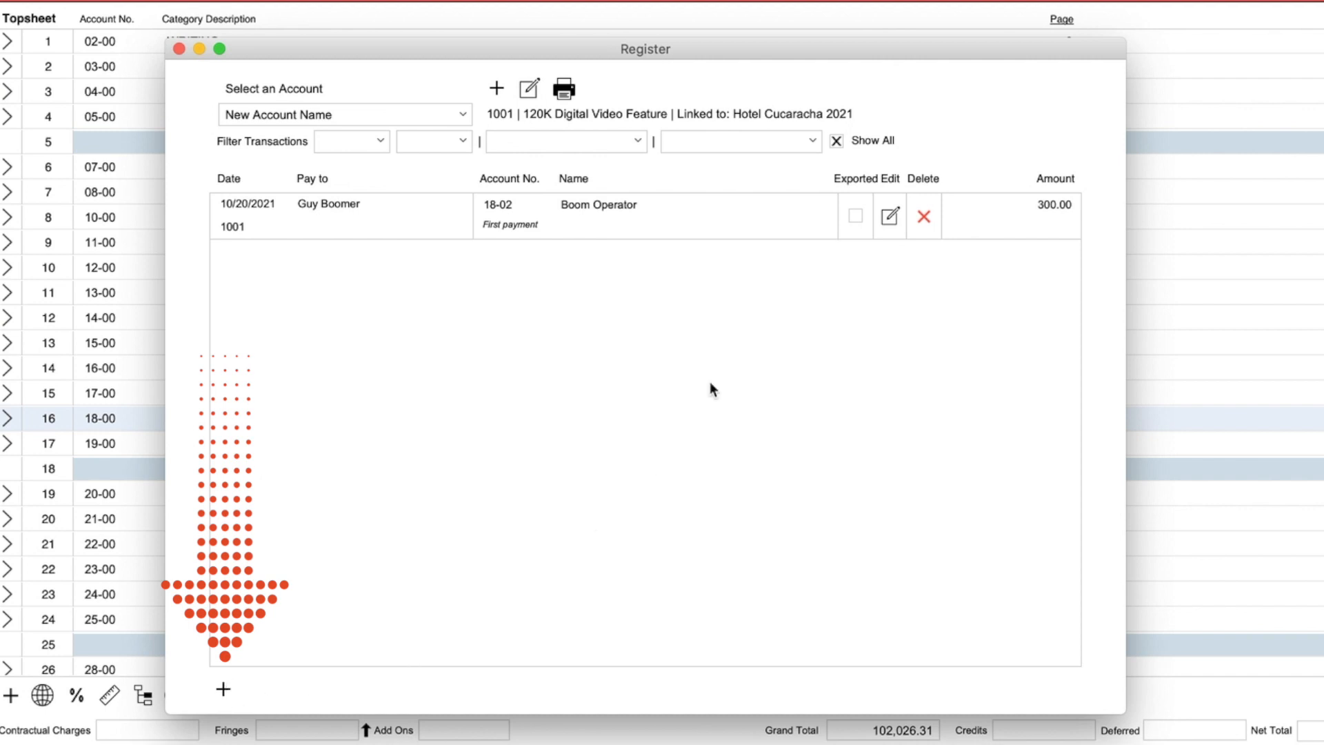
# - Start a second transaction payable to "Parks Dept" with check number 1002 and an amount of 700
pyautogui.click(417, 351)
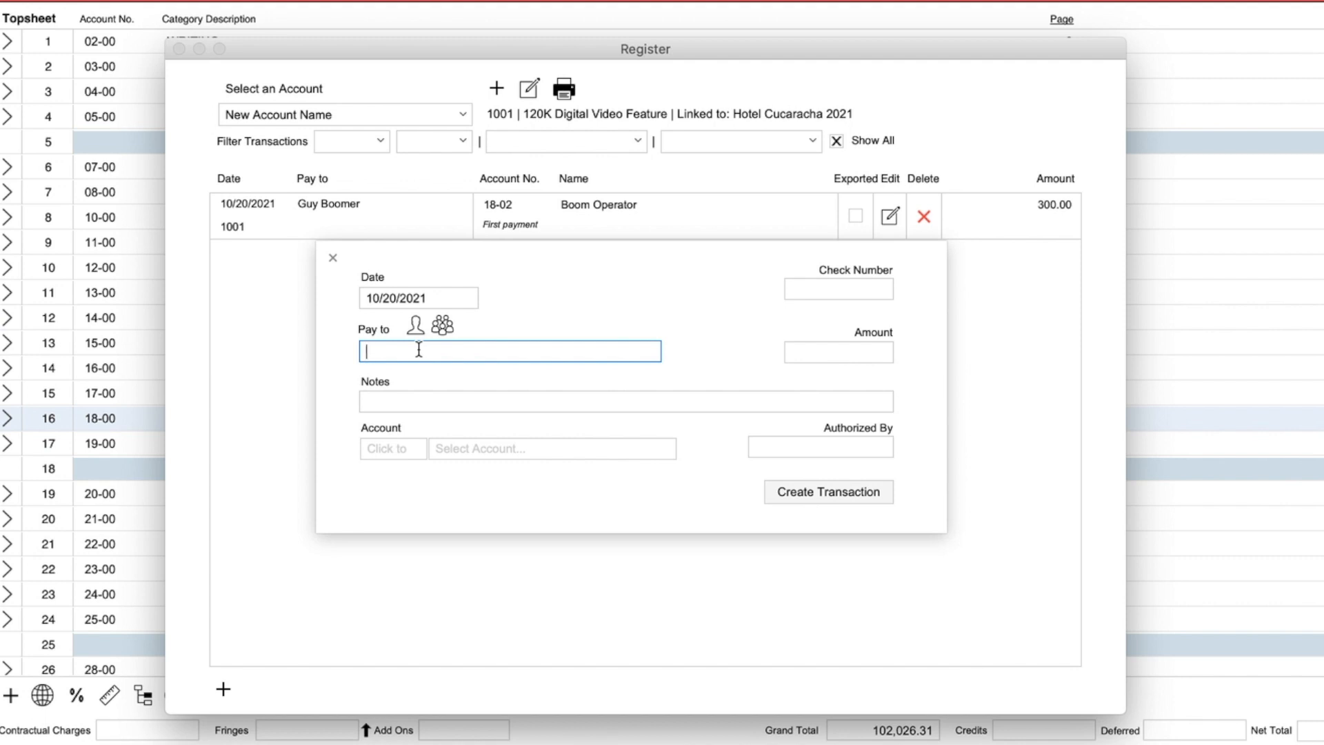
pyautogui.write('Parks Dept')
pyautogui.click(821, 288)
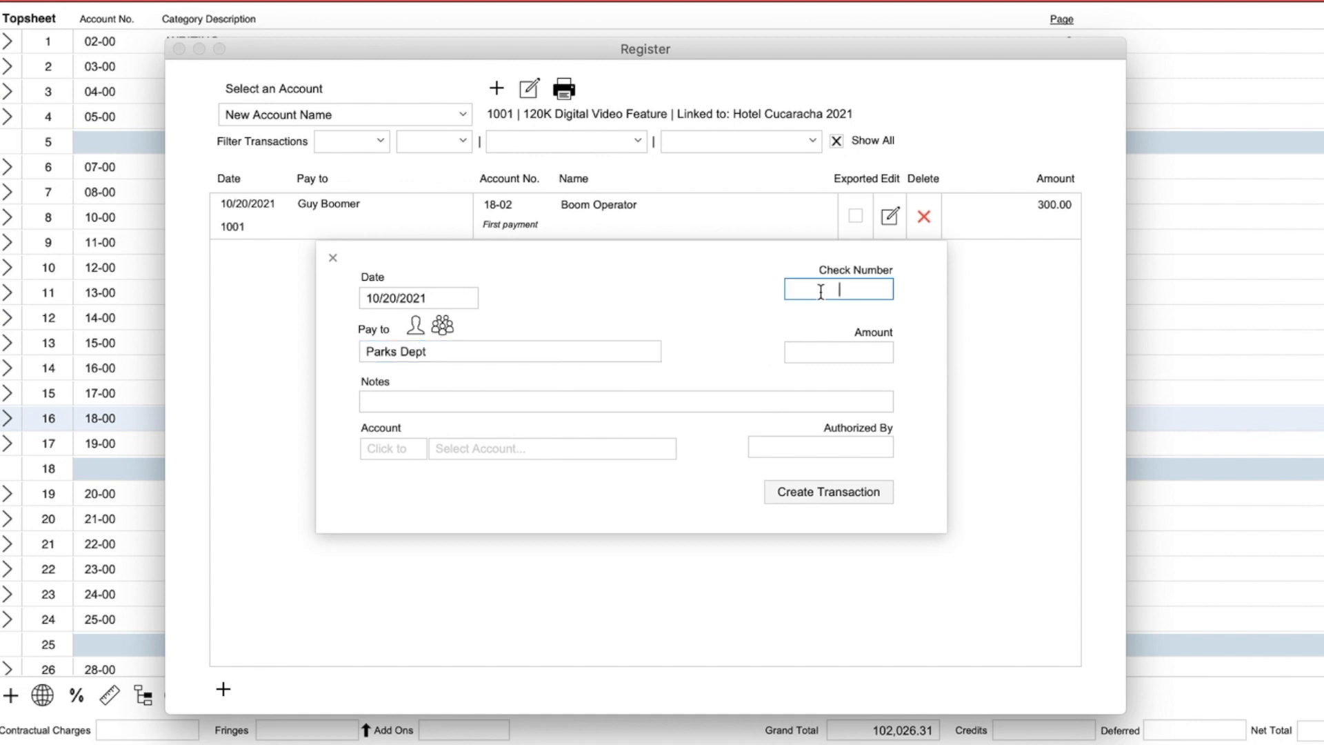
pyautogui.write('1002')
pyautogui.click(739, 346)
pyautogui.click(858, 353)
pyautogui.write('700')
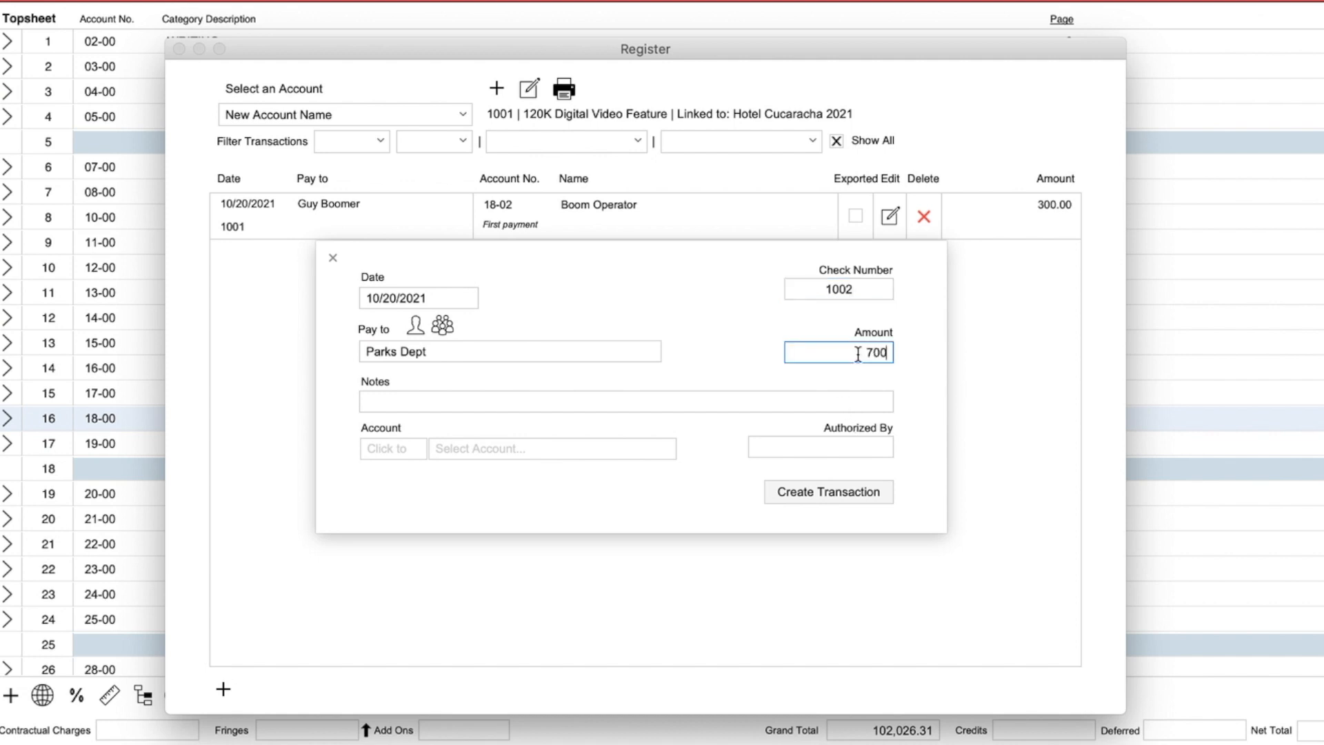
pyautogui.click(727, 370)
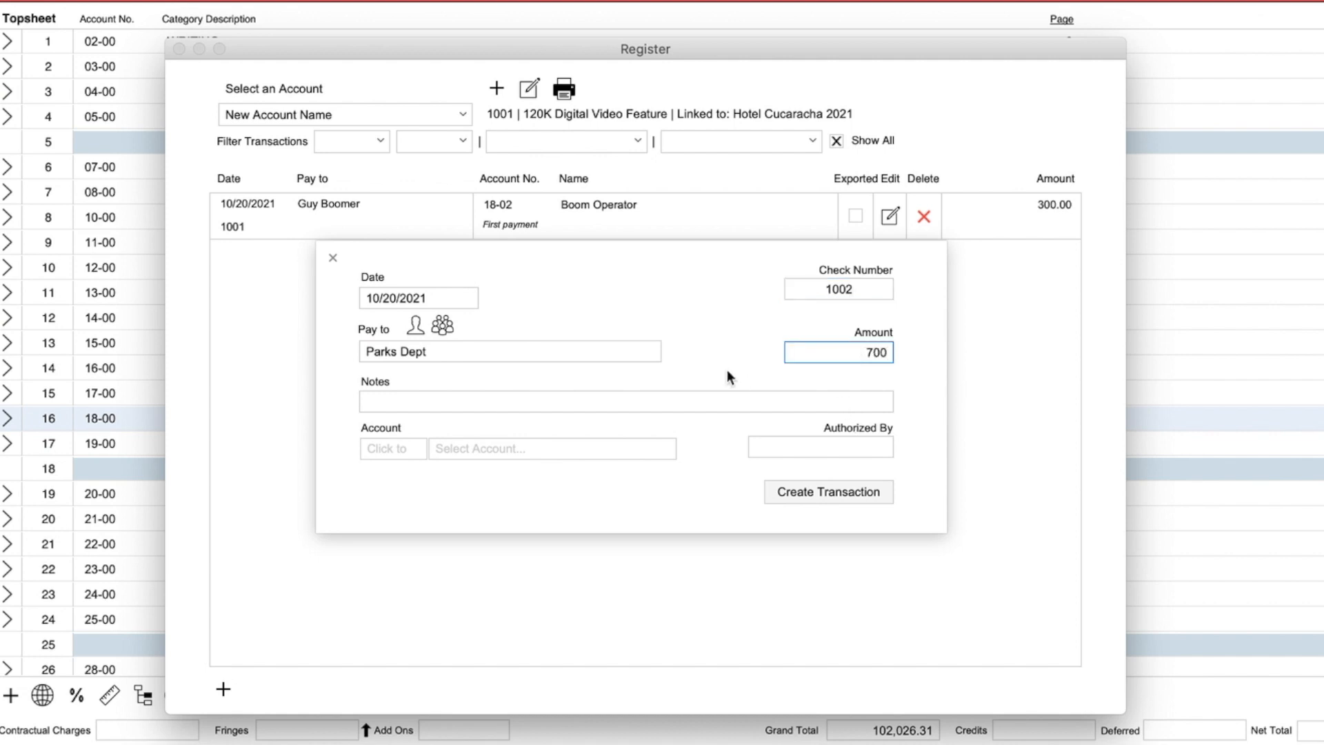
# - Assign the Location Rentals budget account to the Parks Dept payment and create the transaction
pyautogui.click(395, 448)
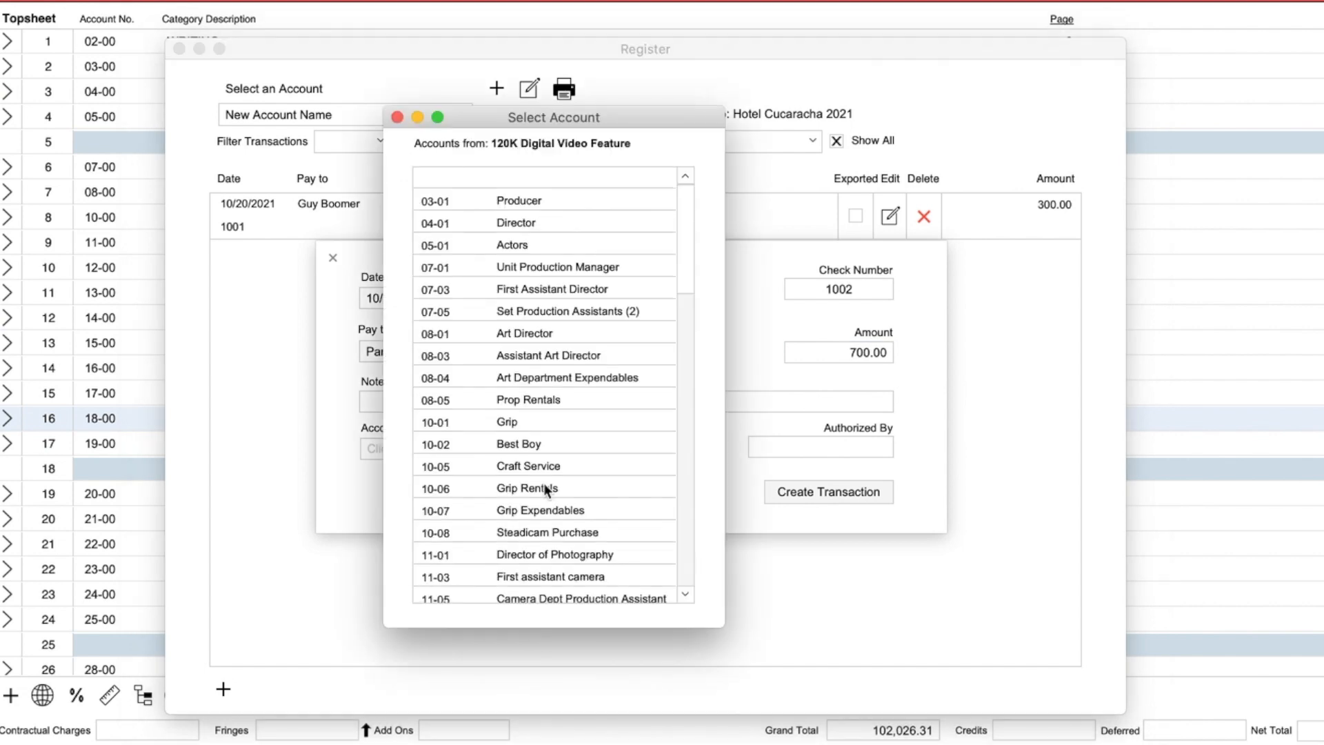
pyautogui.scroll(-5, 543, 482)
pyautogui.scroll(-4, 545, 486)
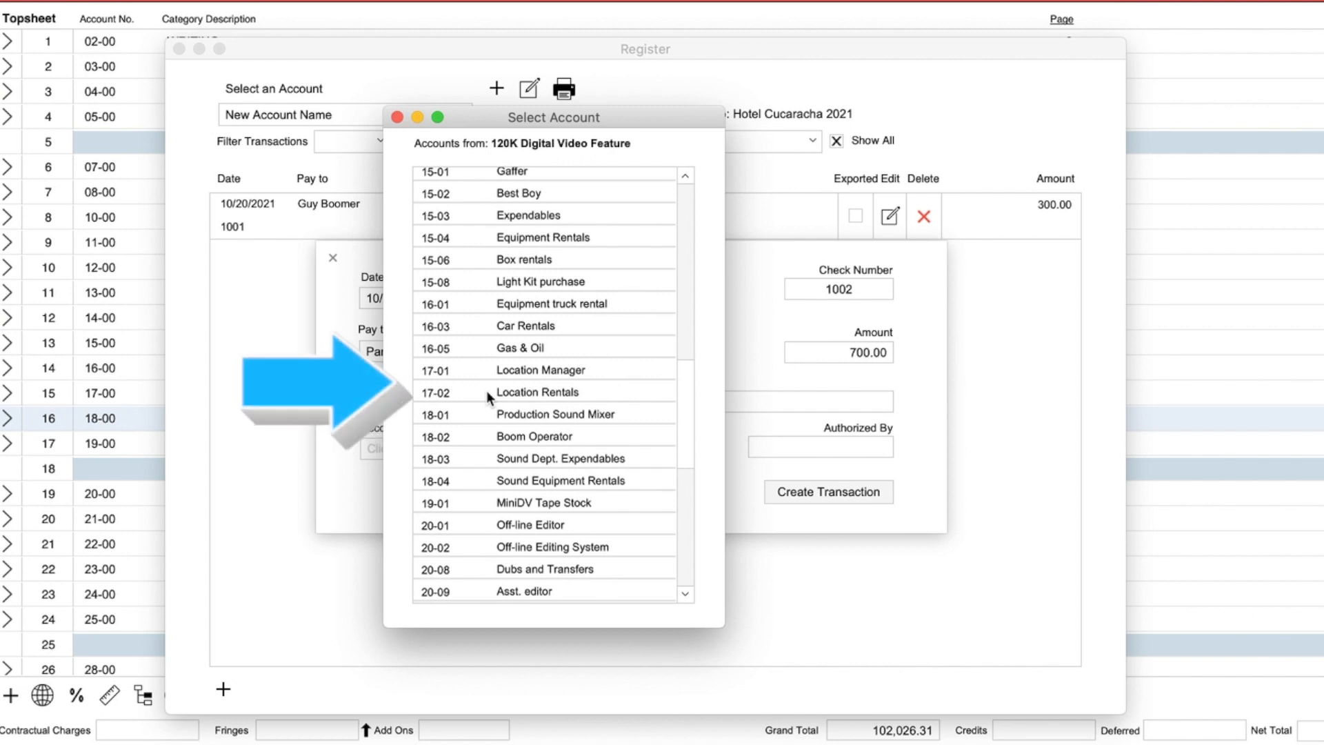
pyautogui.doubleClick(539, 392)
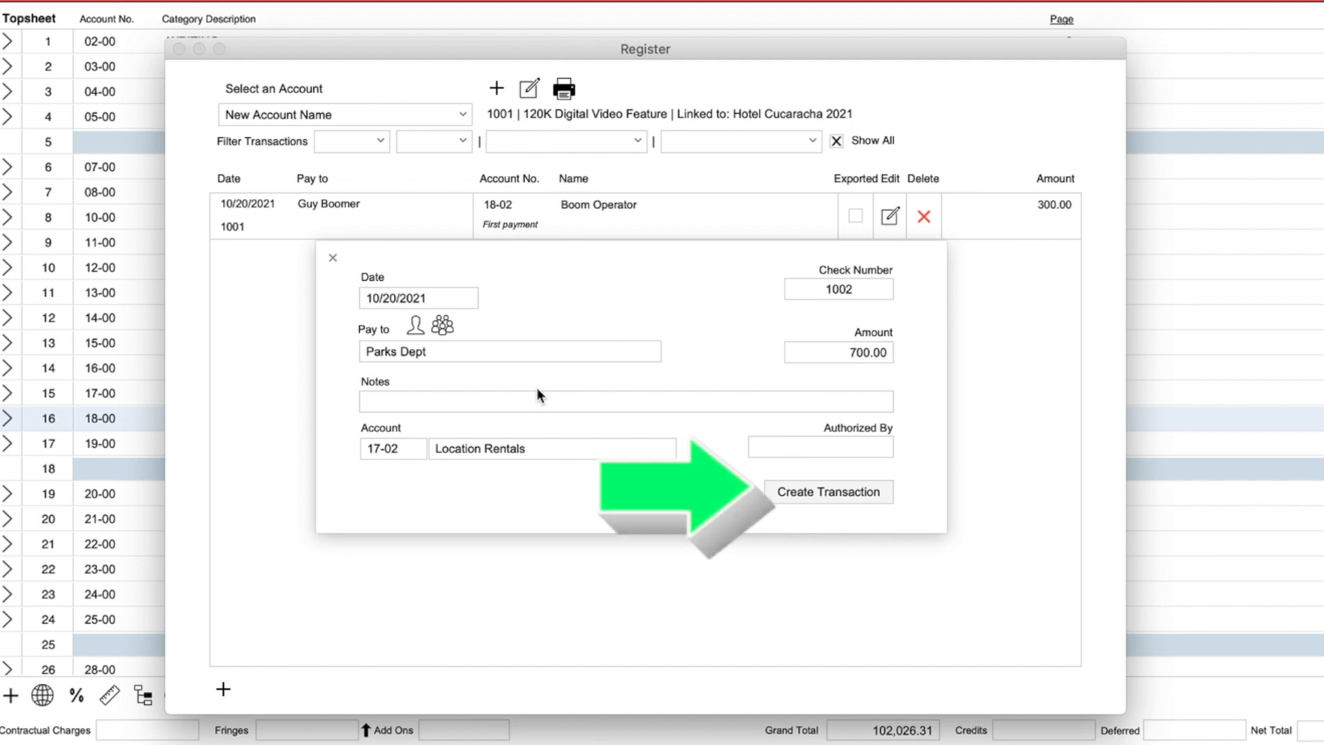
pyautogui.click(824, 494)
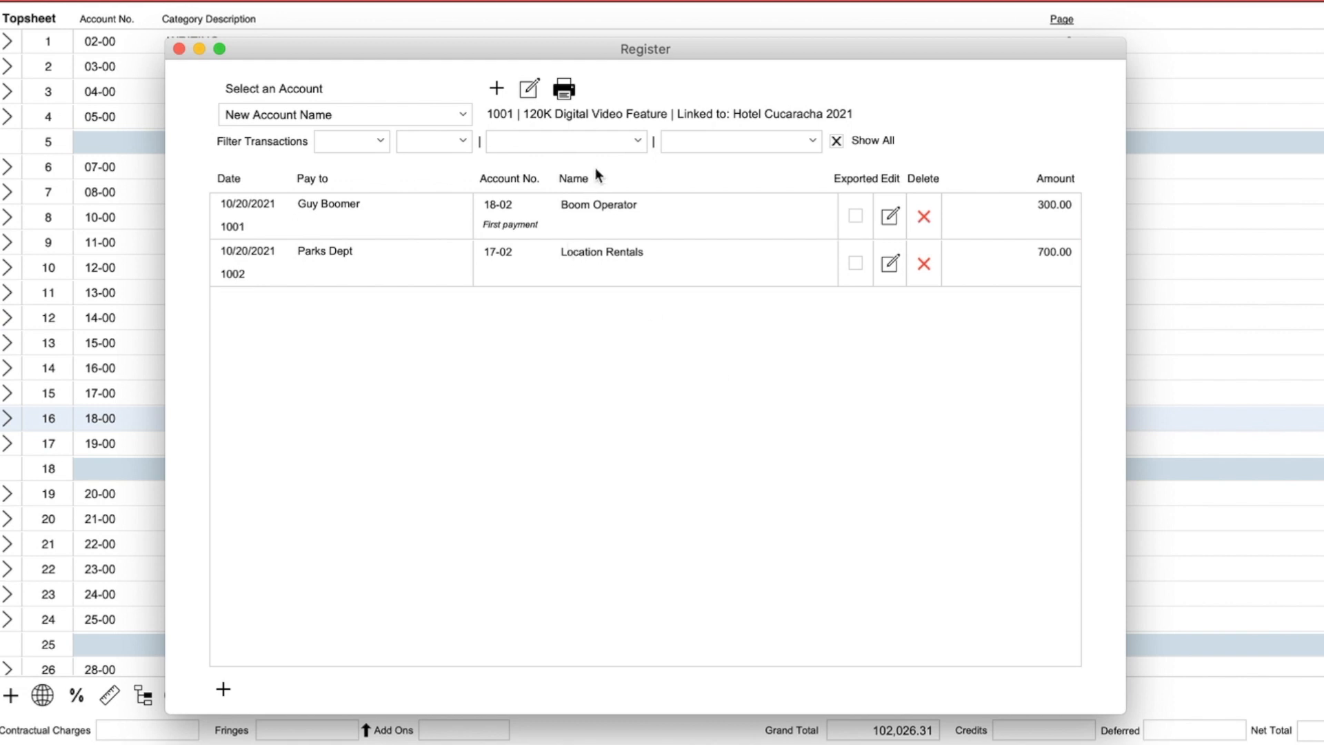
# - Look through the transaction filter choices for payee, account number and month without applying any filter
pyautogui.click(584, 146)
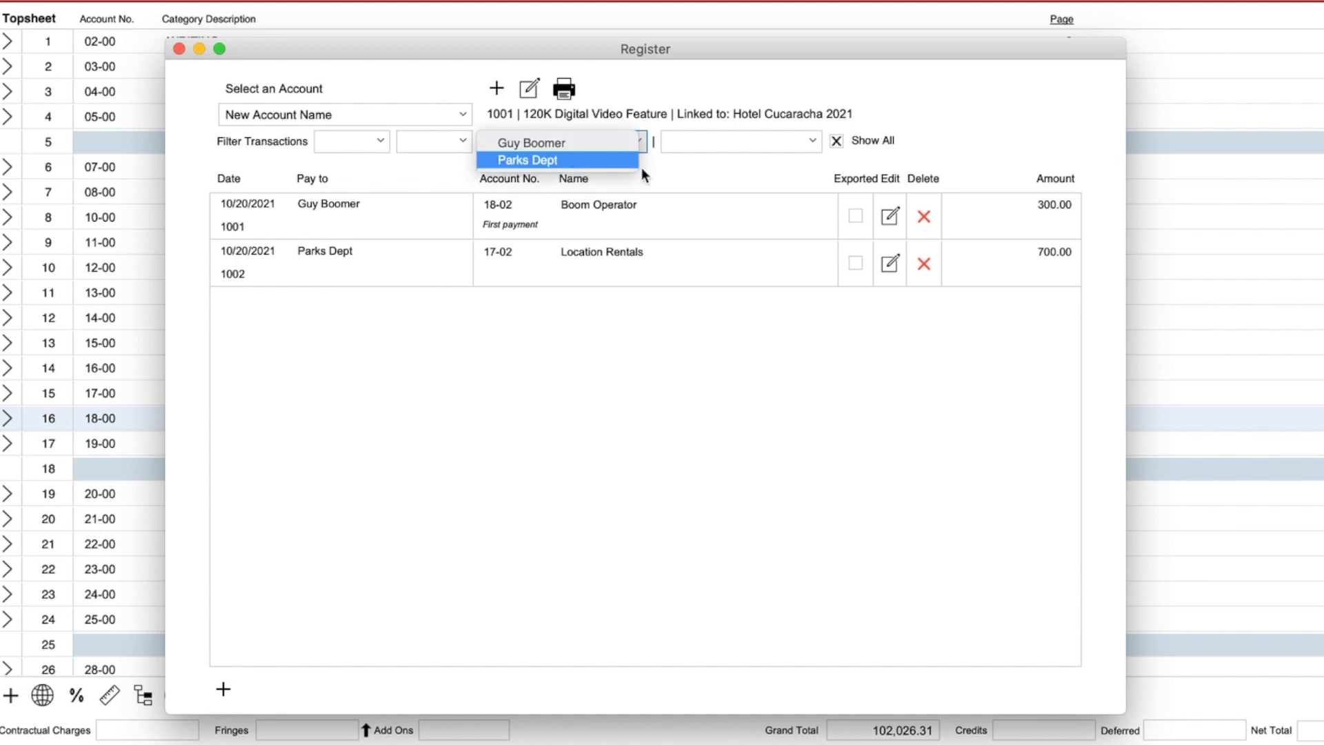
pyautogui.click(750, 172)
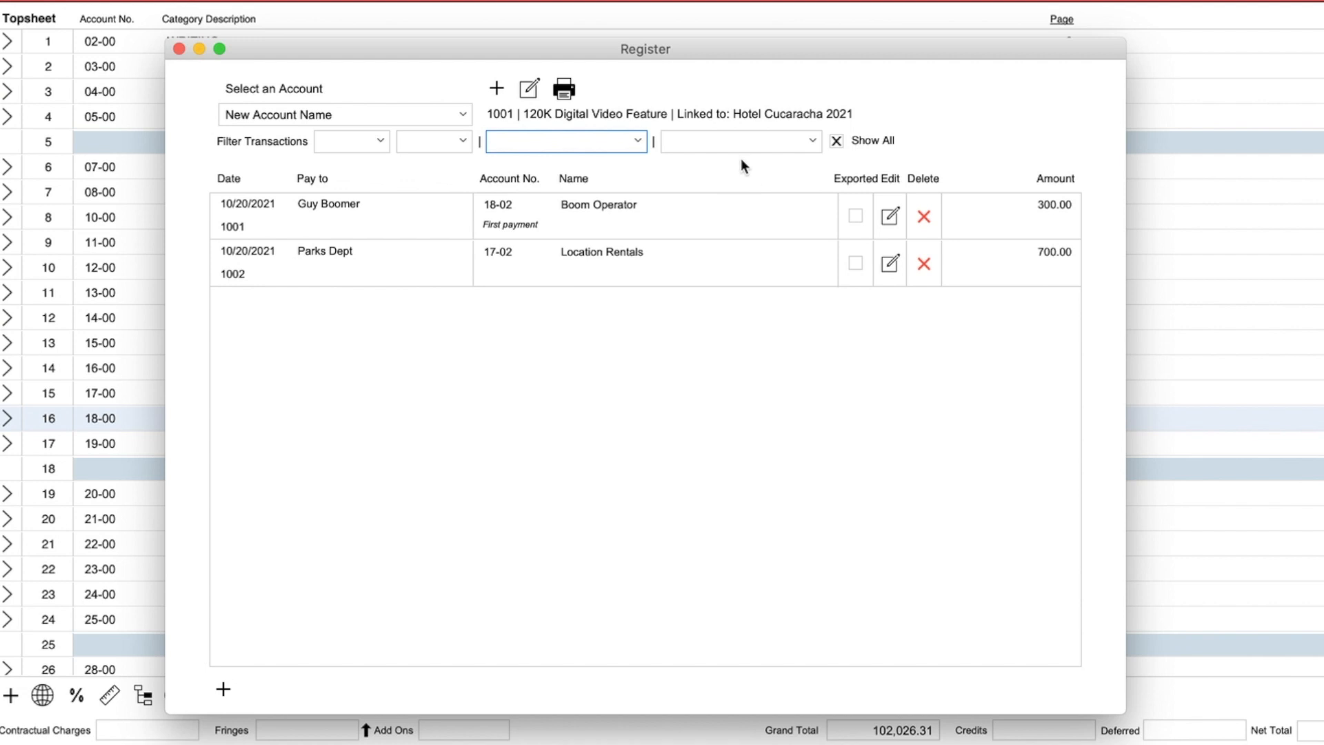
pyautogui.click(718, 146)
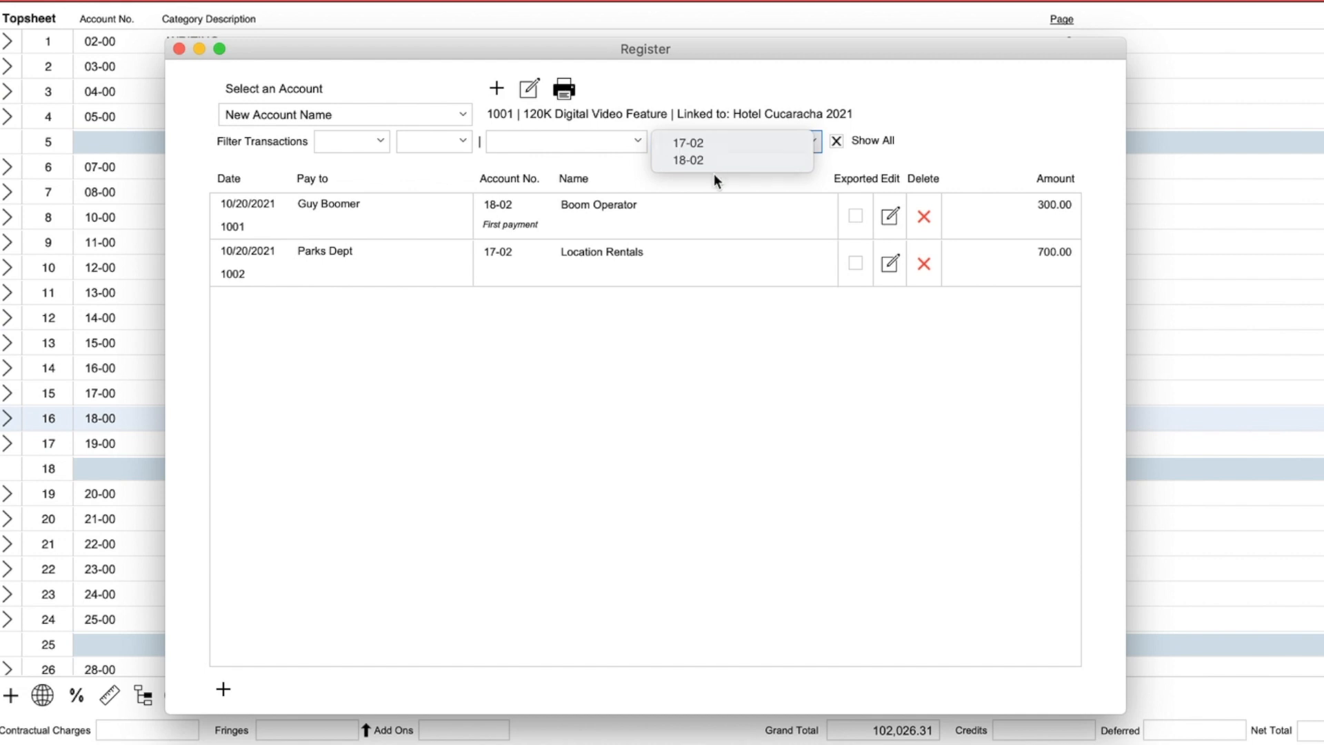
pyautogui.click(713, 173)
pyautogui.click(348, 146)
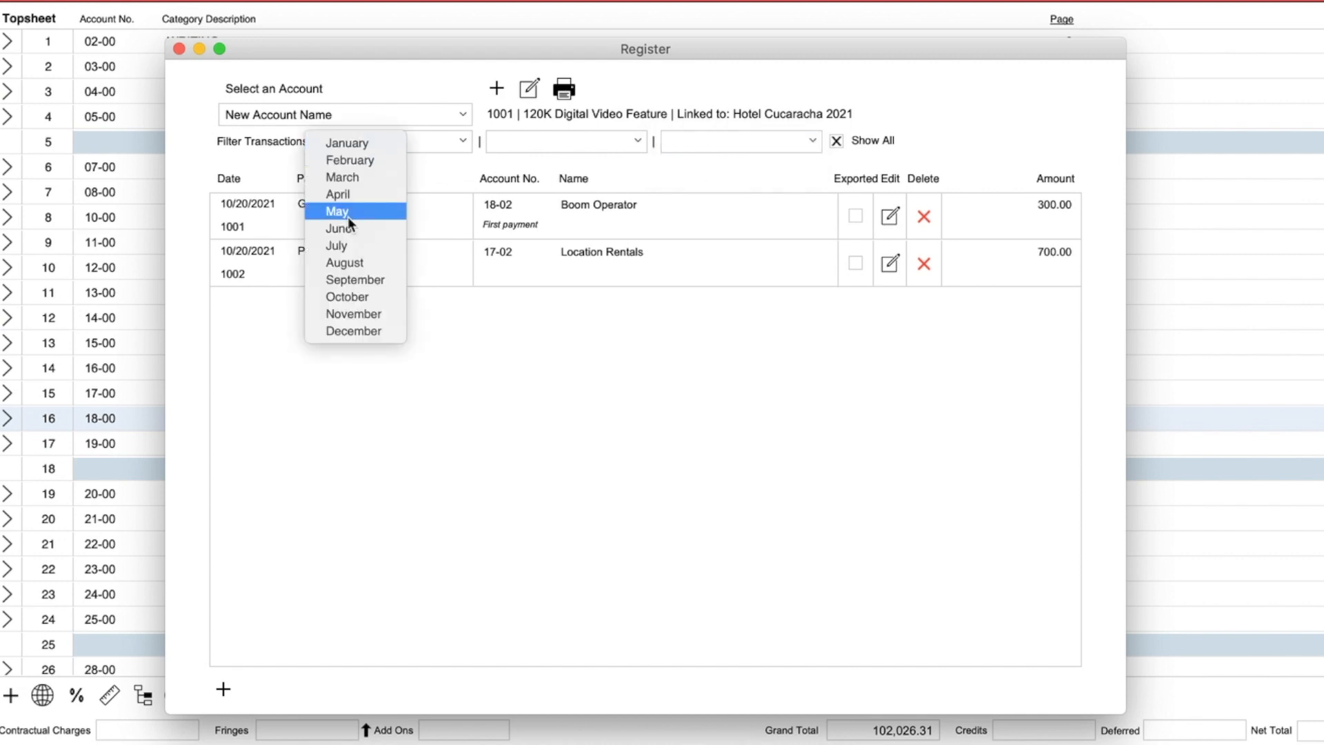
pyautogui.click(445, 159)
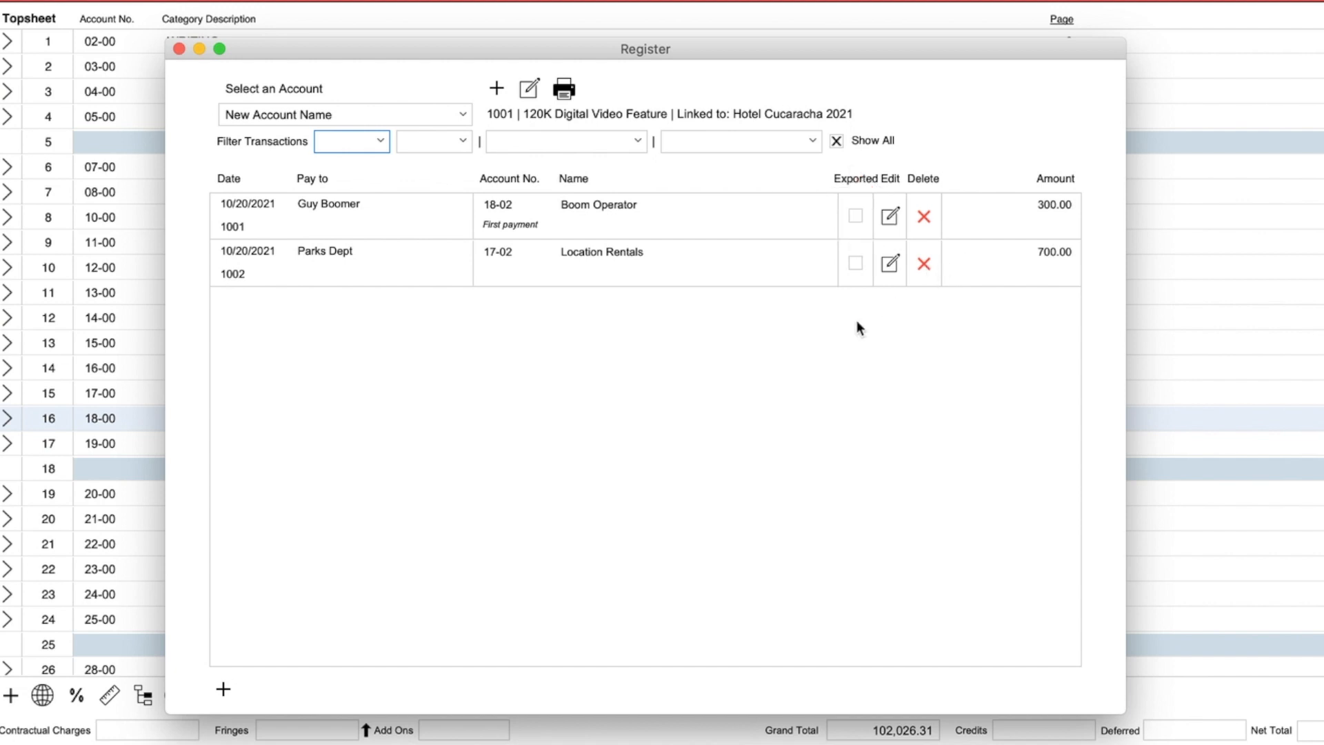
# - Open the date range options for the transactions report, dismiss them without running the report, and close the register
pyautogui.click(557, 88)
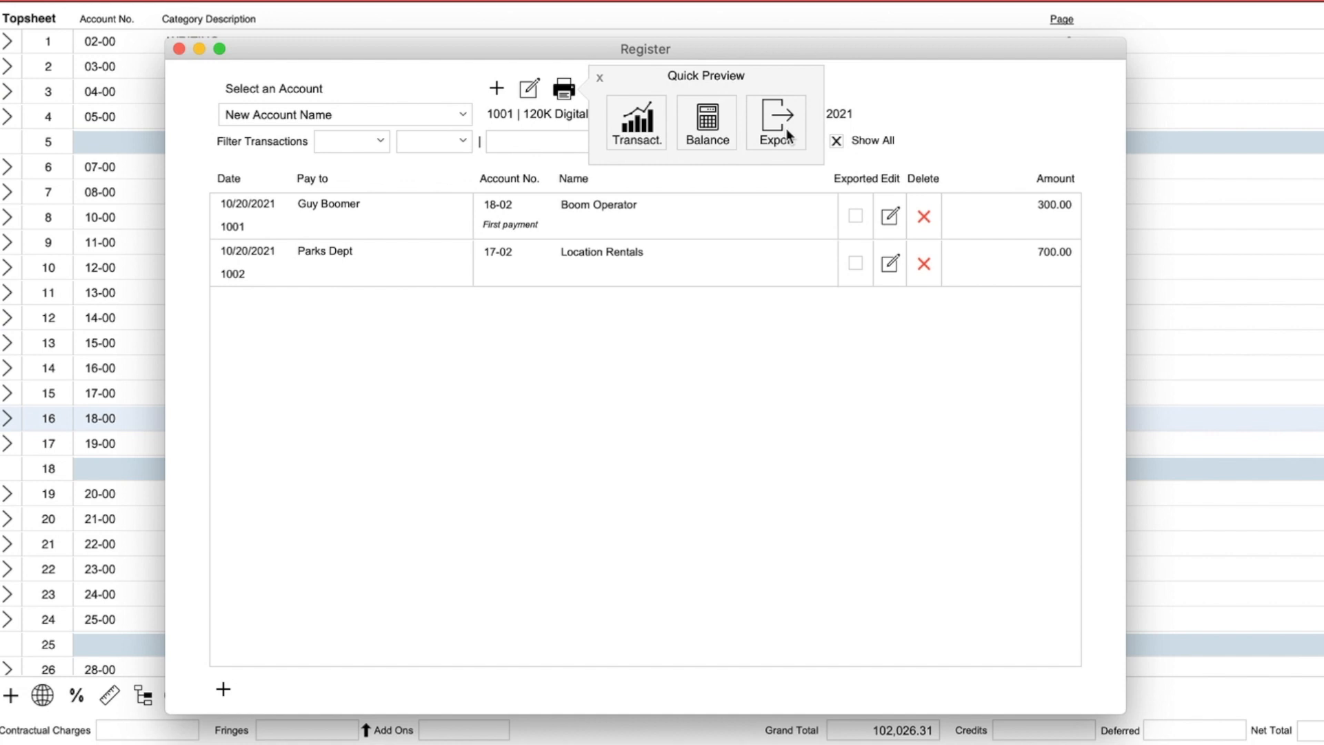
pyautogui.click(629, 131)
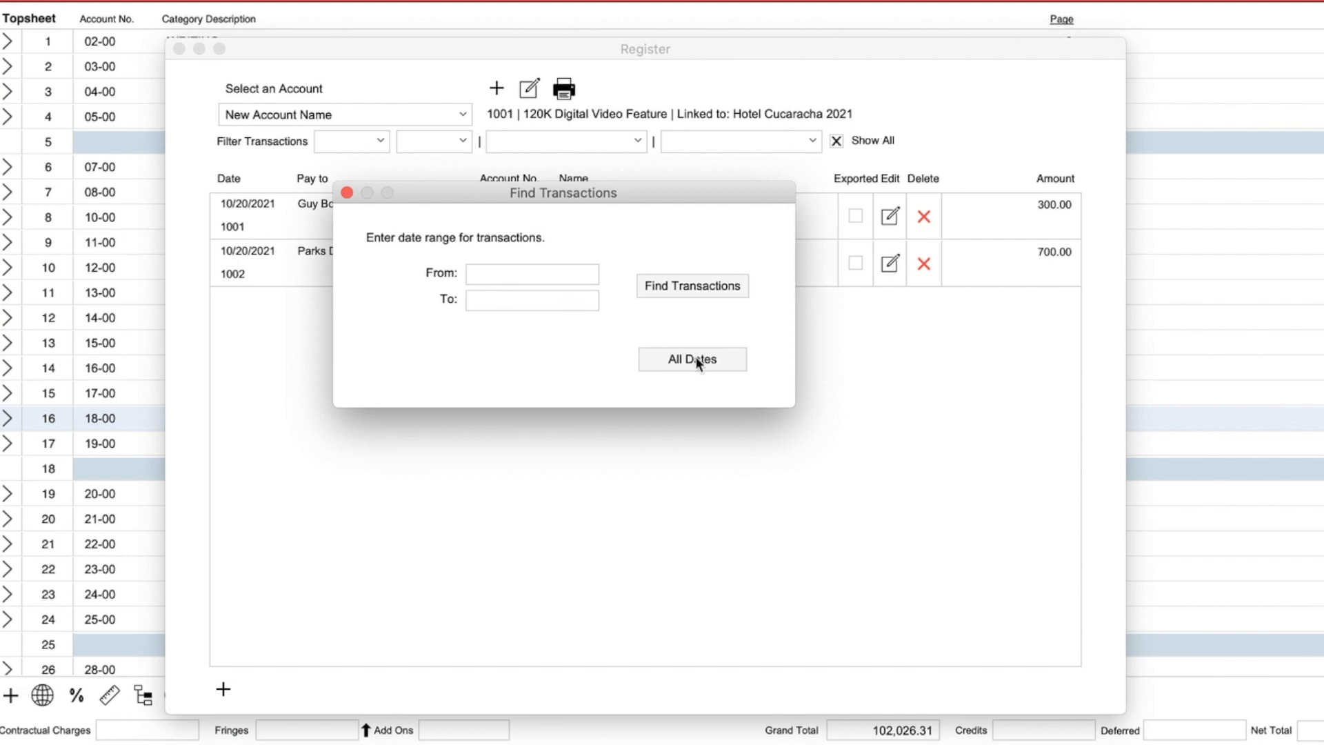
pyautogui.click(345, 190)
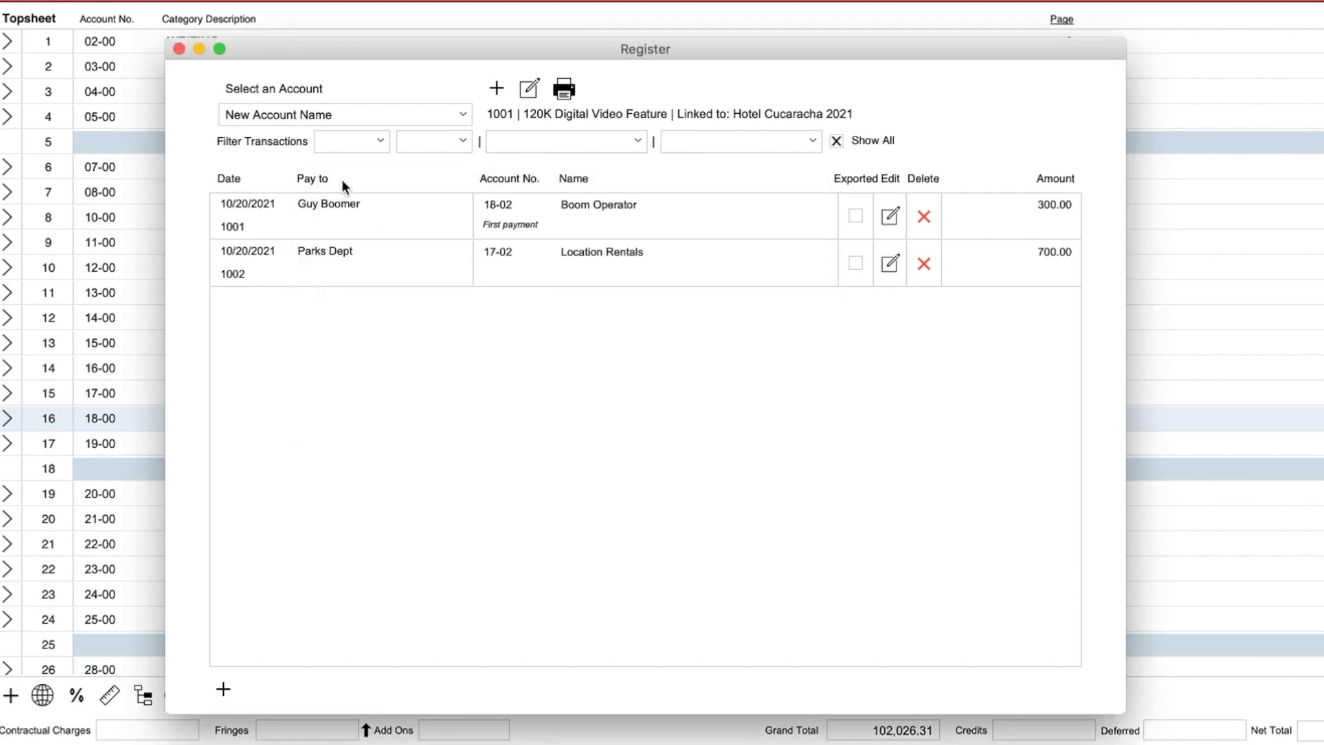
pyautogui.click(178, 46)
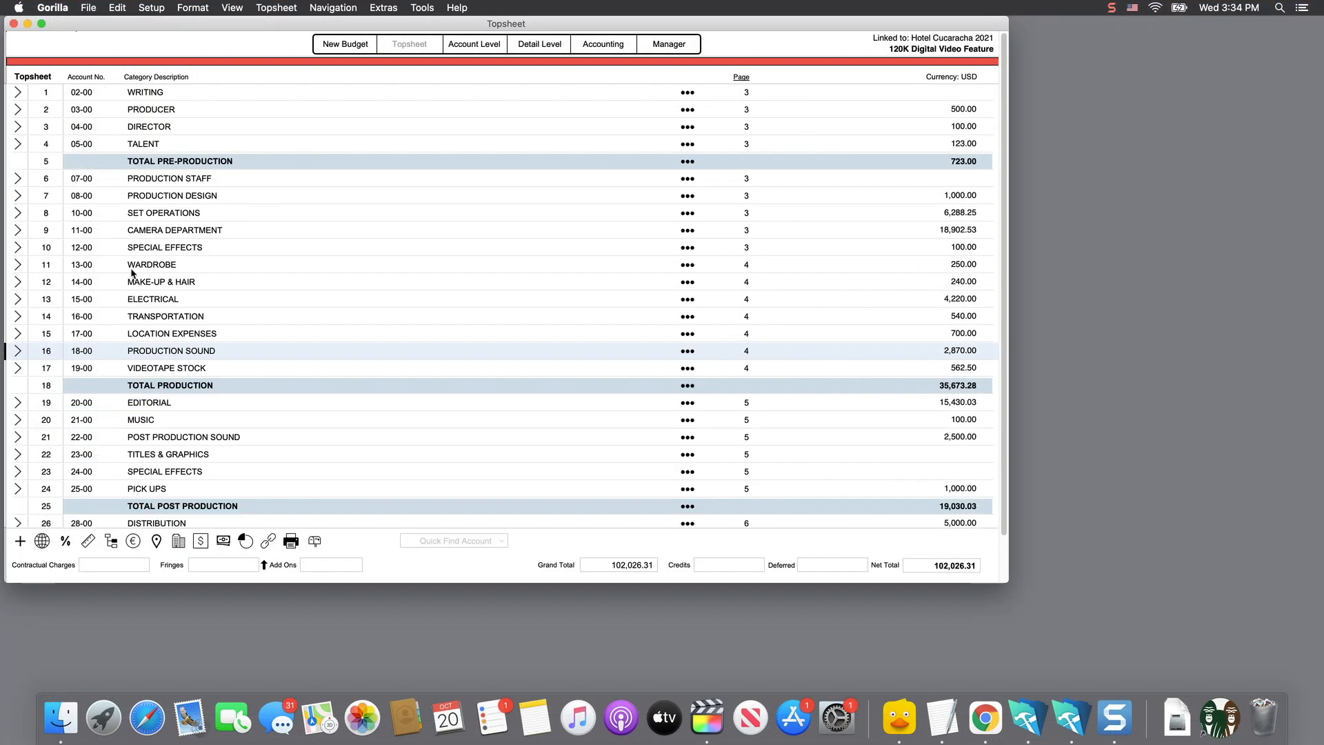
# - Track a new expense for Boom Operator in the Production Sound category, drawn from the account "New Account Name"
pyautogui.click(18, 351)
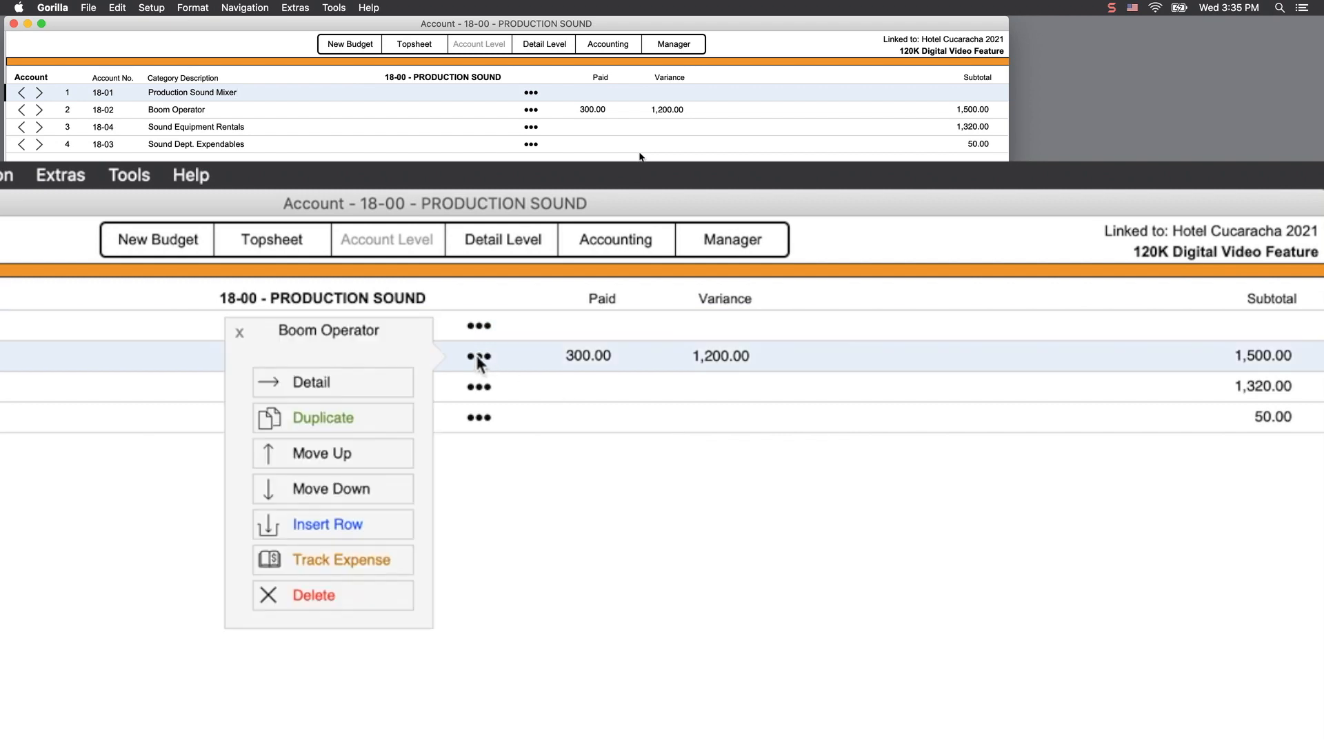
pyautogui.click(346, 556)
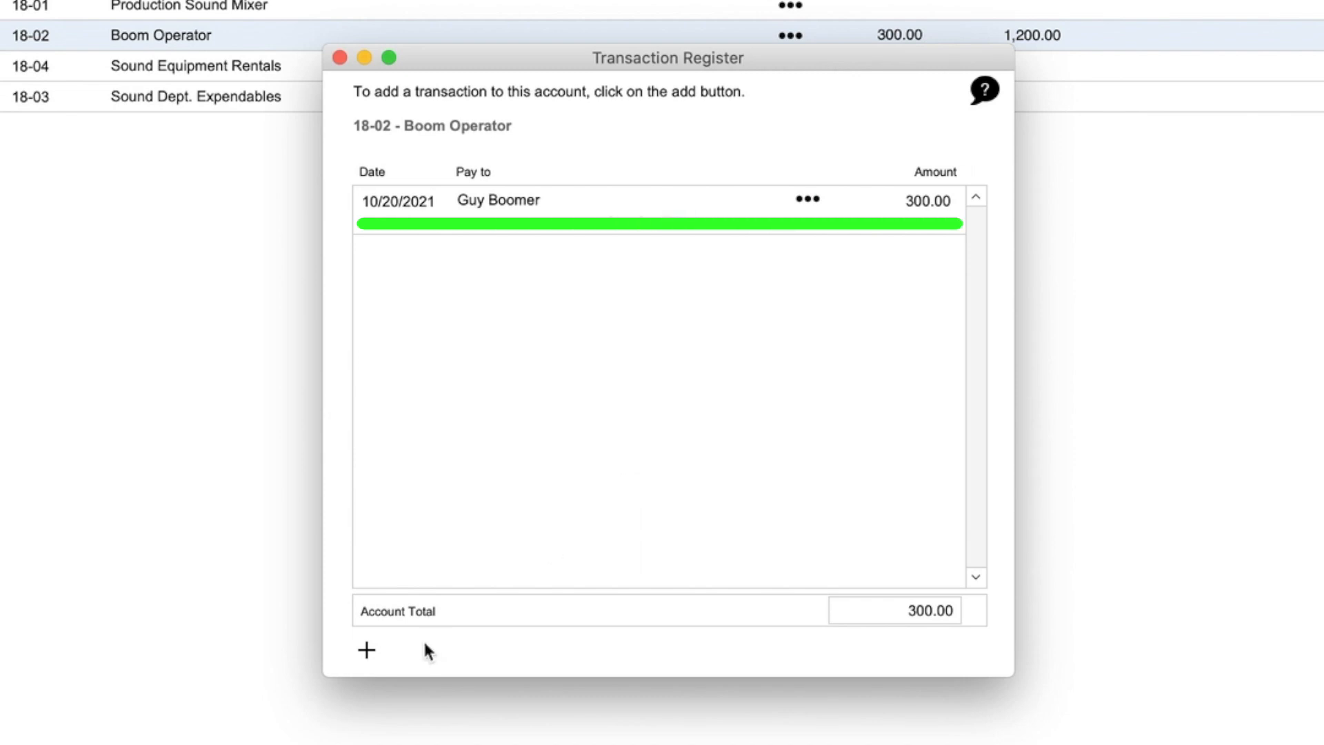
pyautogui.click(366, 649)
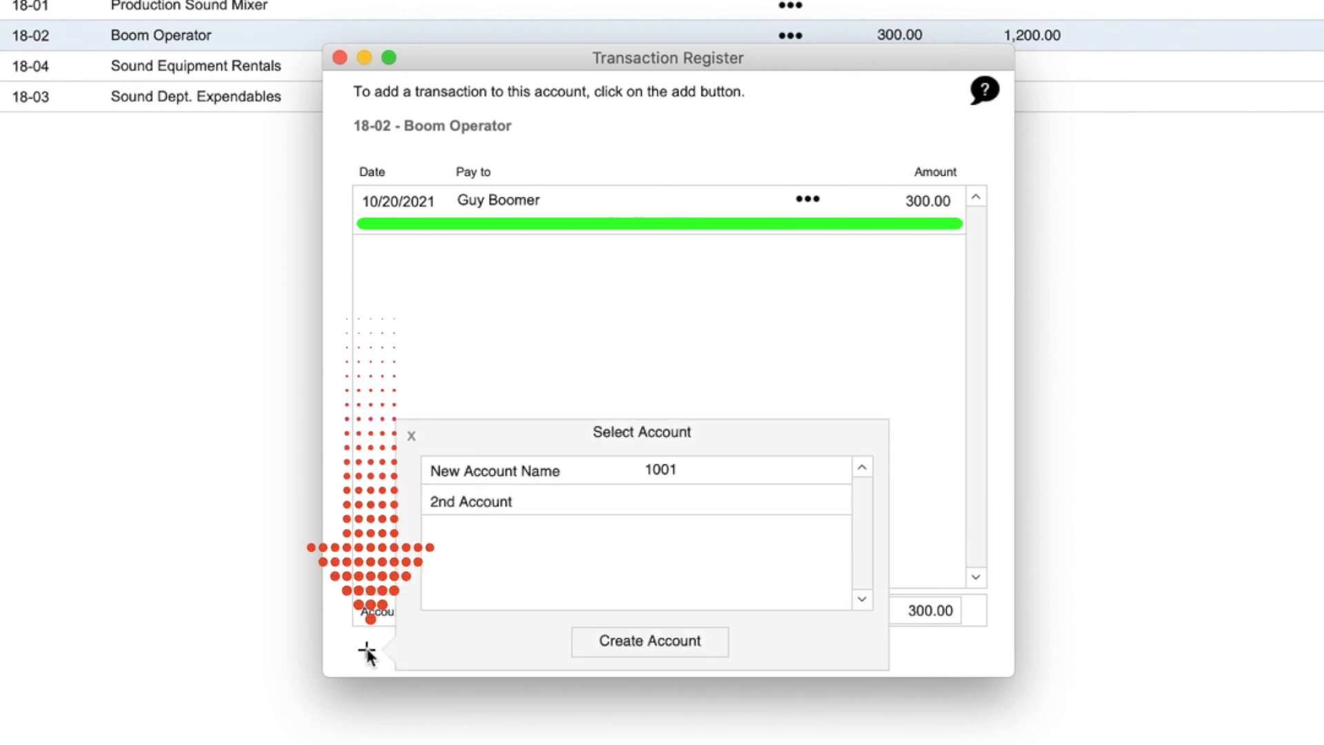
pyautogui.click(467, 470)
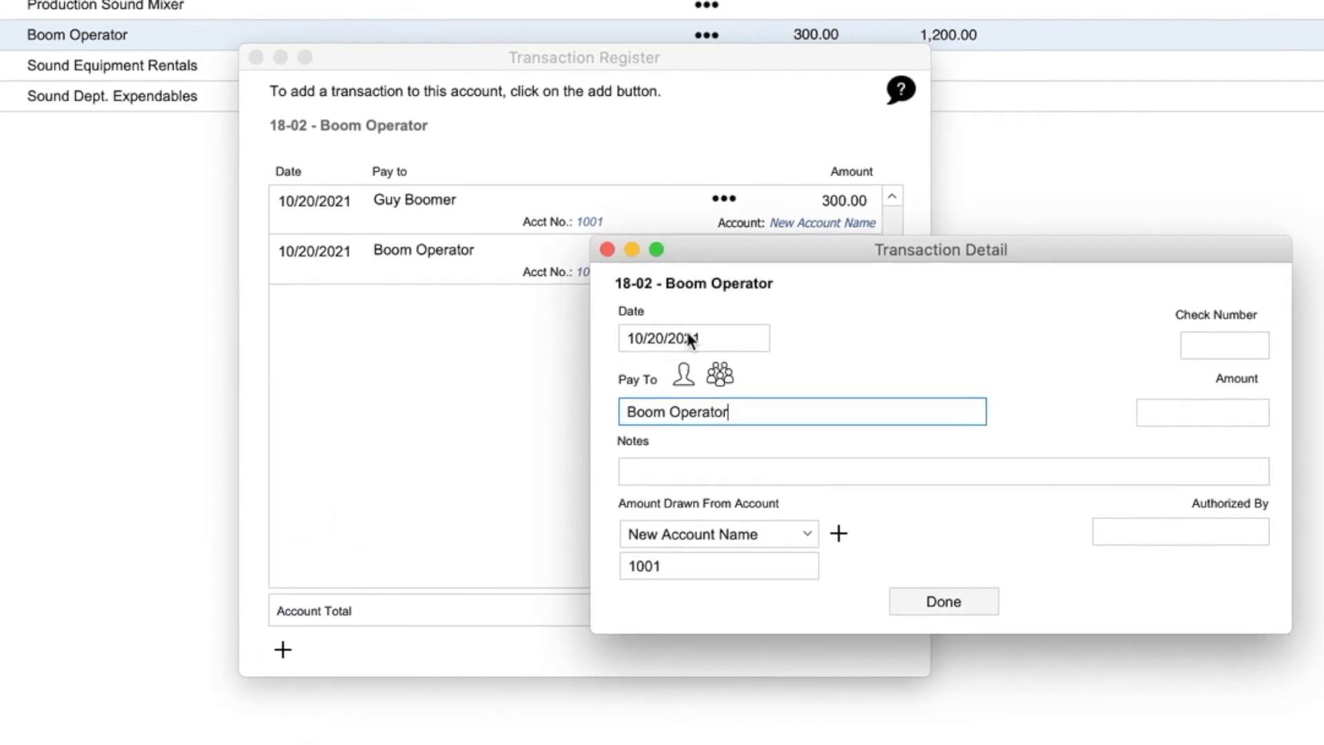
# - Set the new Boom Operator transaction's date to 10/27/2021 and its check number to 1003
pyautogui.click(690, 337)
pyautogui.moveTo(655, 337); pyautogui.dragTo(661, 337)
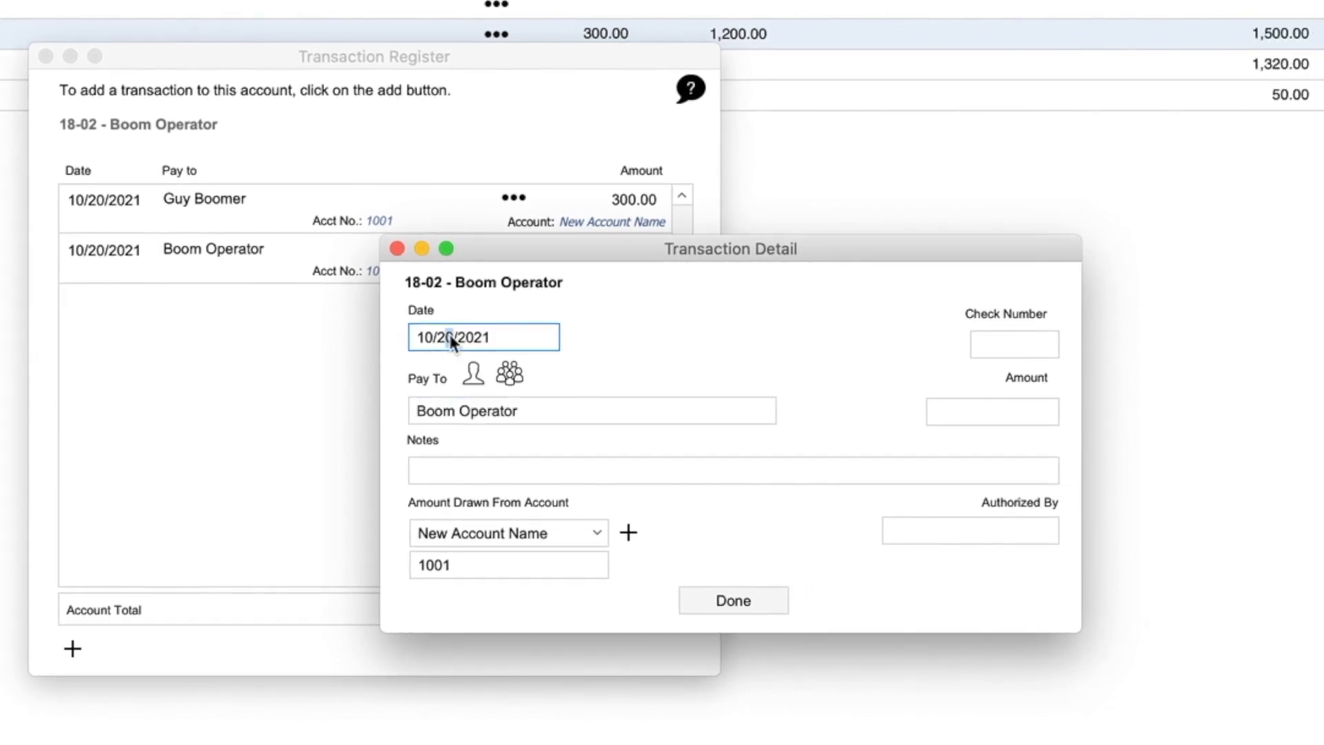
pyautogui.write('7')
pyautogui.click(600, 348)
pyautogui.click(994, 338)
pyautogui.write('1003')
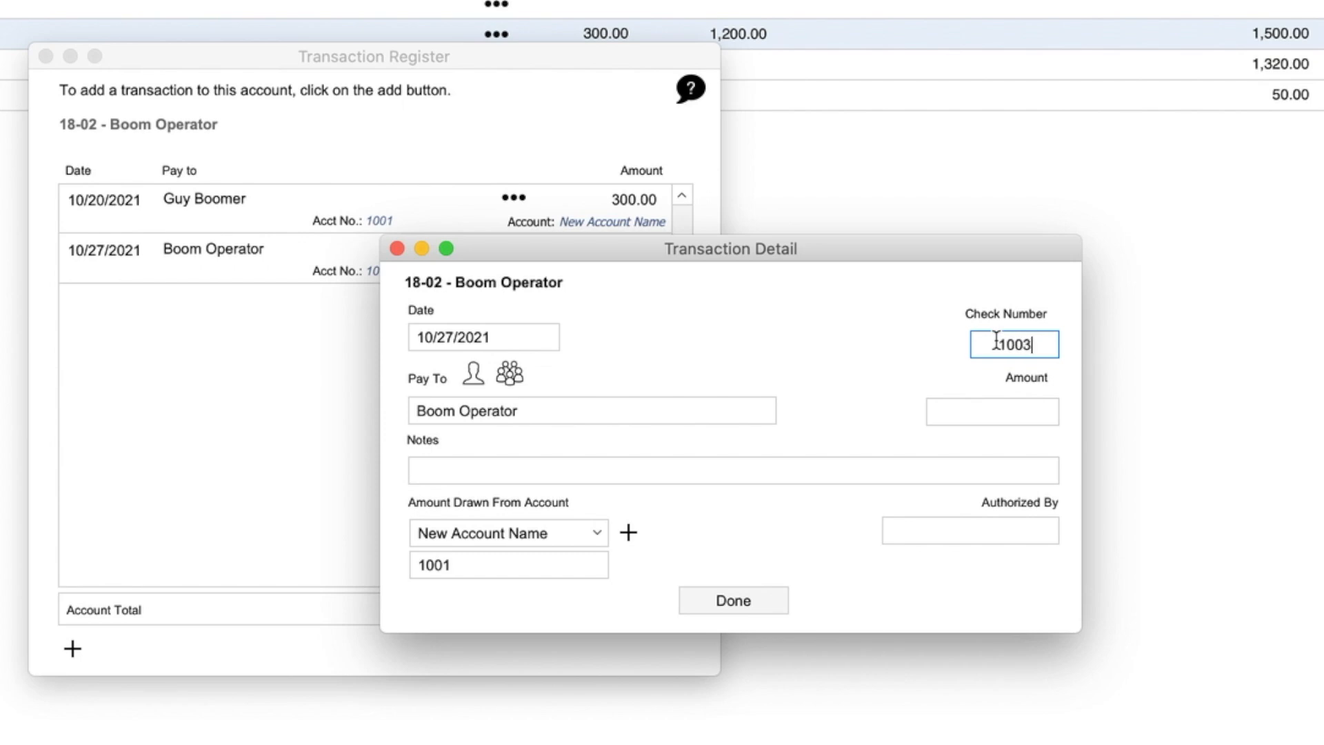
# - Enter an amount of 350 for the new Boom Operator transaction and finish the entry
pyautogui.click(1023, 411)
pyautogui.write('350')
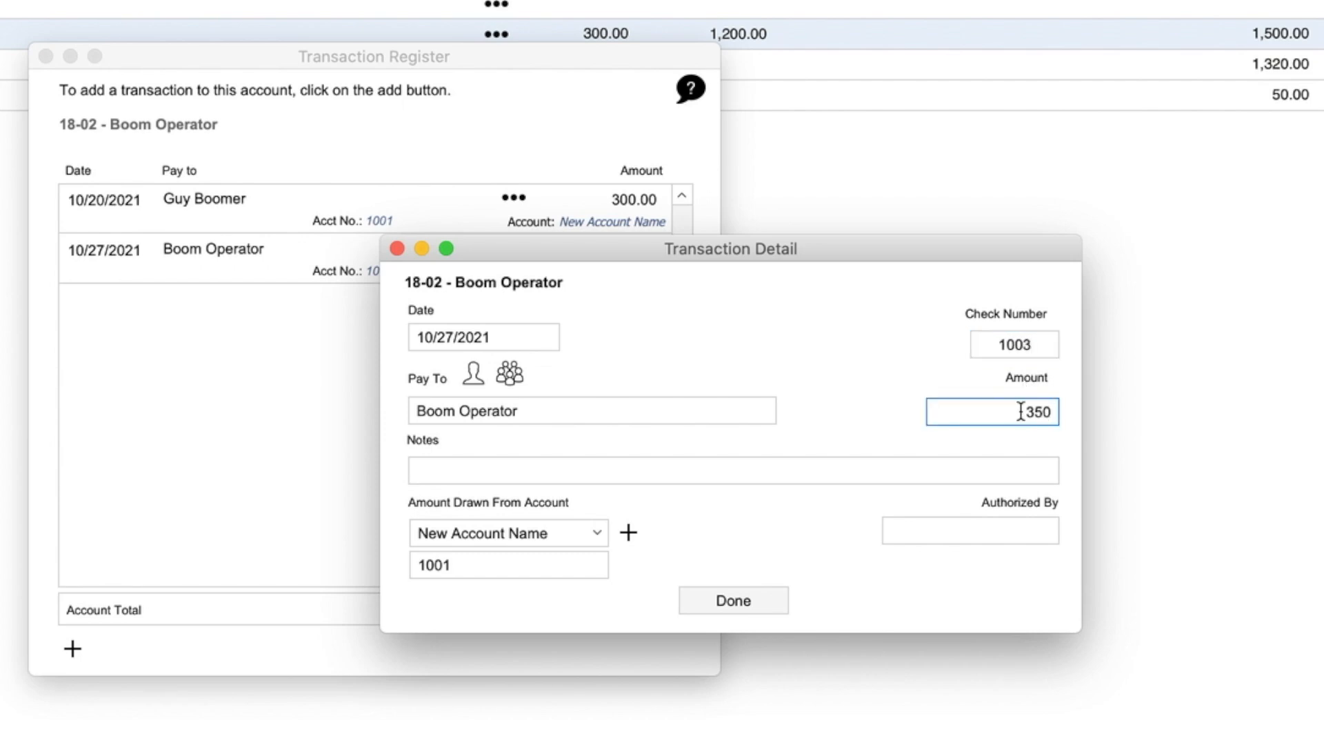
pyautogui.click(830, 419)
pyautogui.click(746, 597)
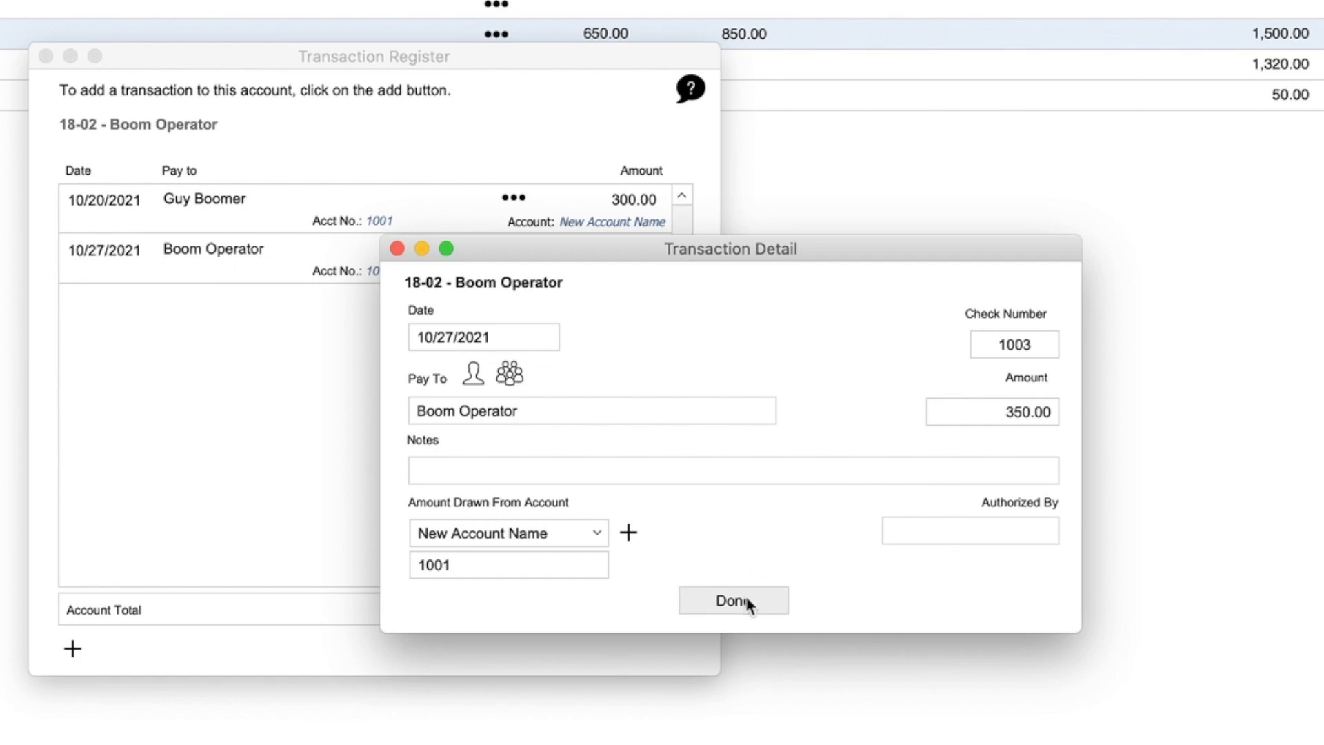
pyautogui.click(747, 601)
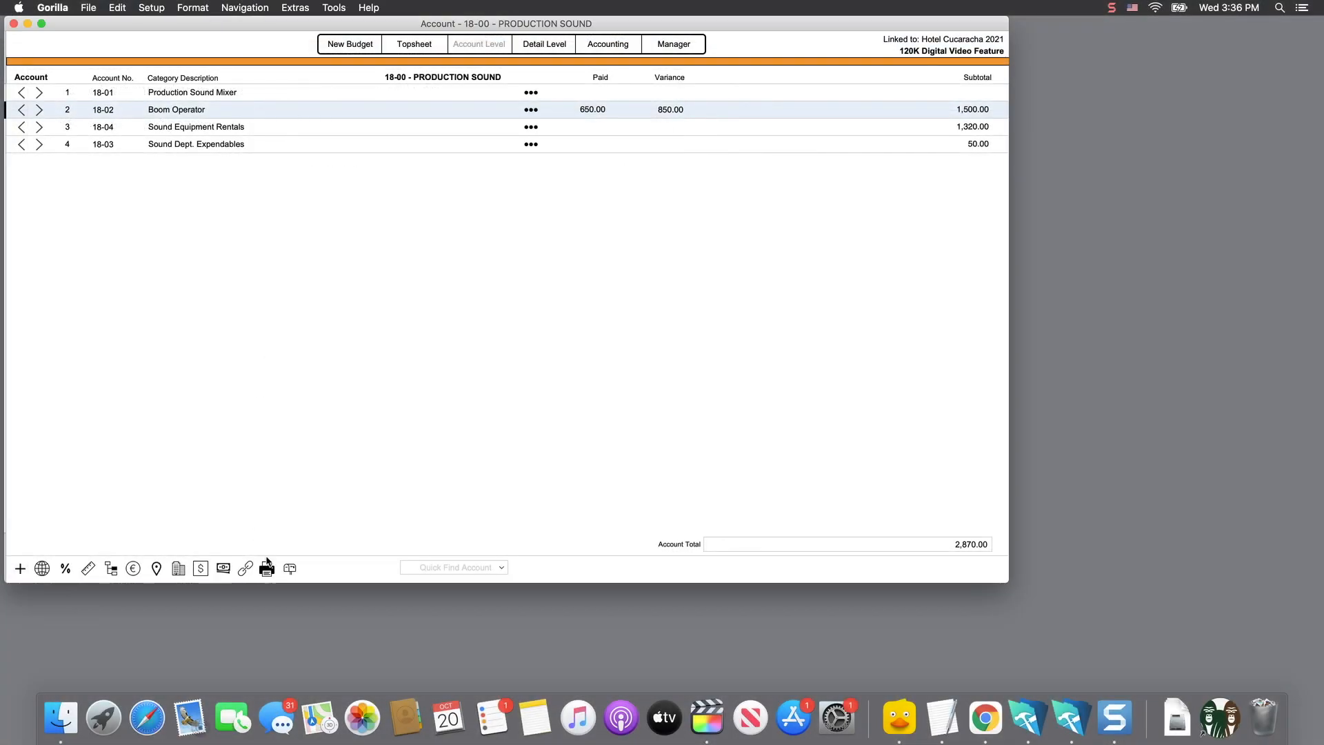
# - Preview the Budget Balance report from the Expense Tracking module and look through its pages
pyautogui.click(266, 568)
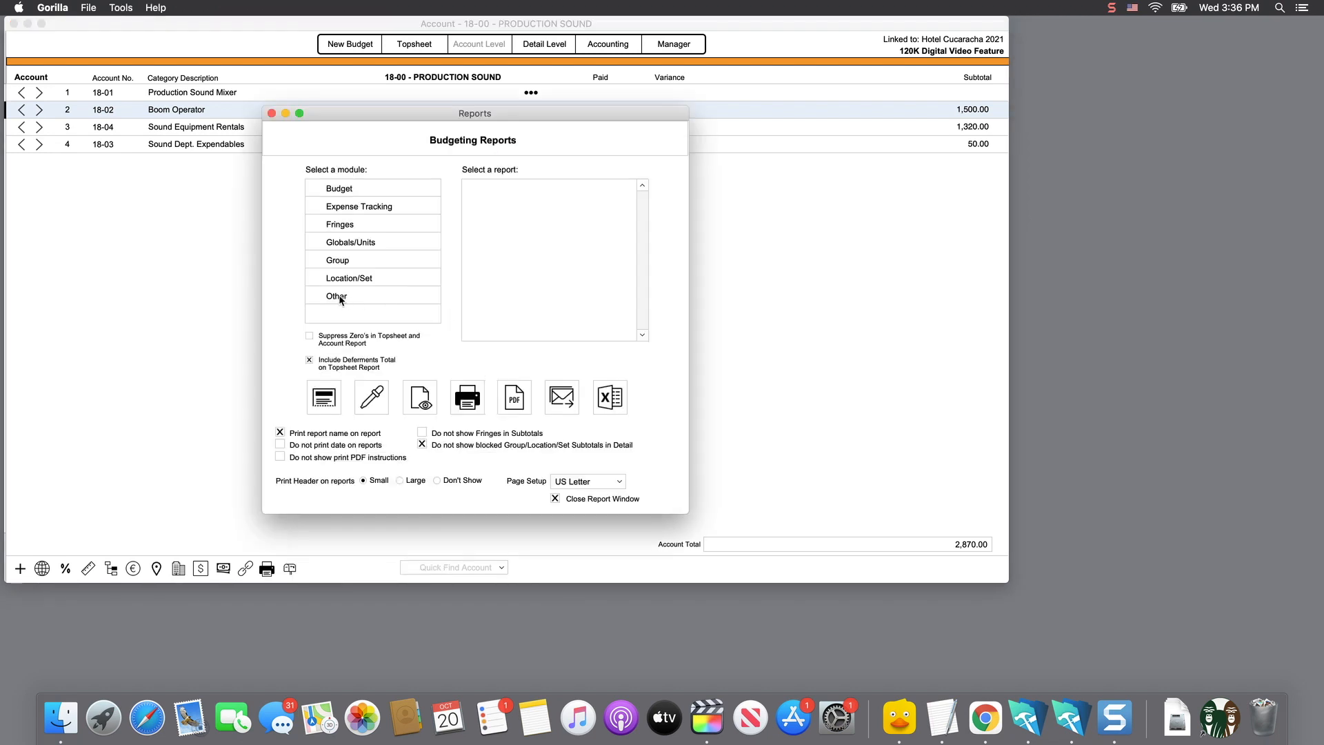
pyautogui.click(357, 208)
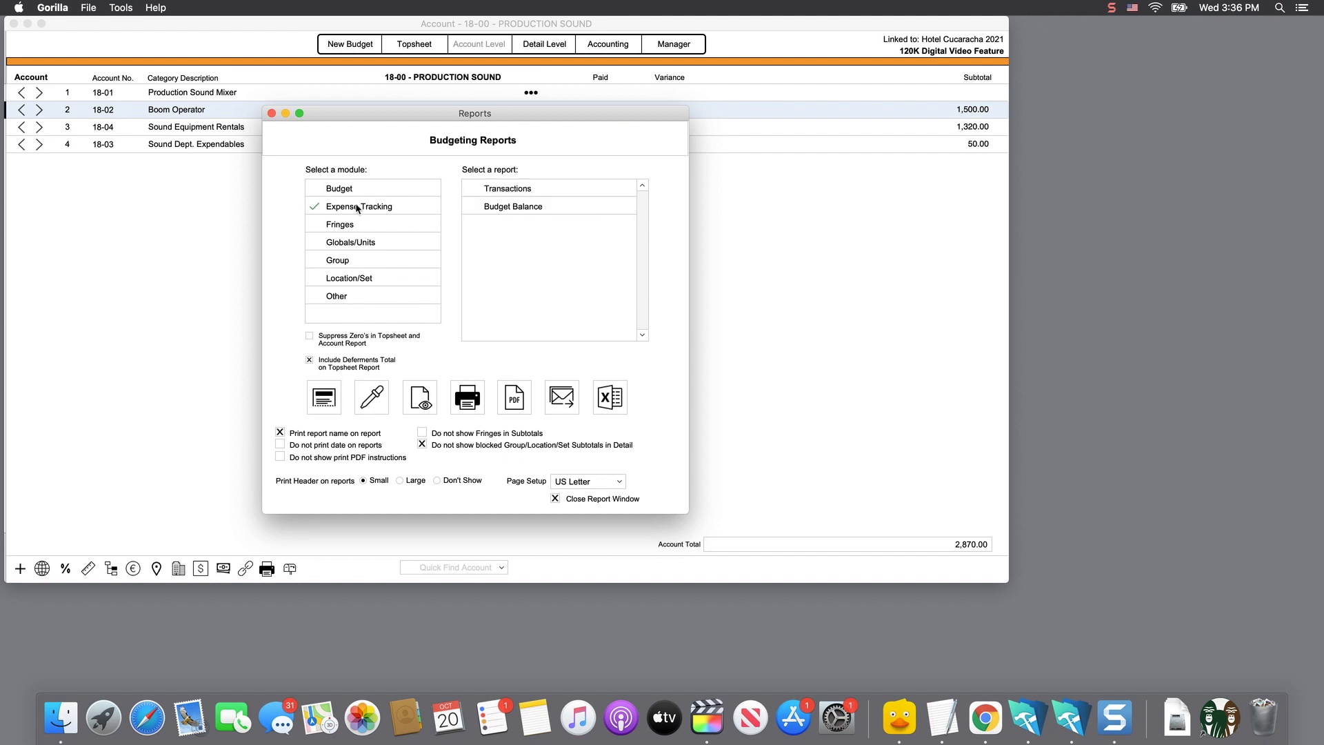
pyautogui.click(495, 210)
pyautogui.click(424, 401)
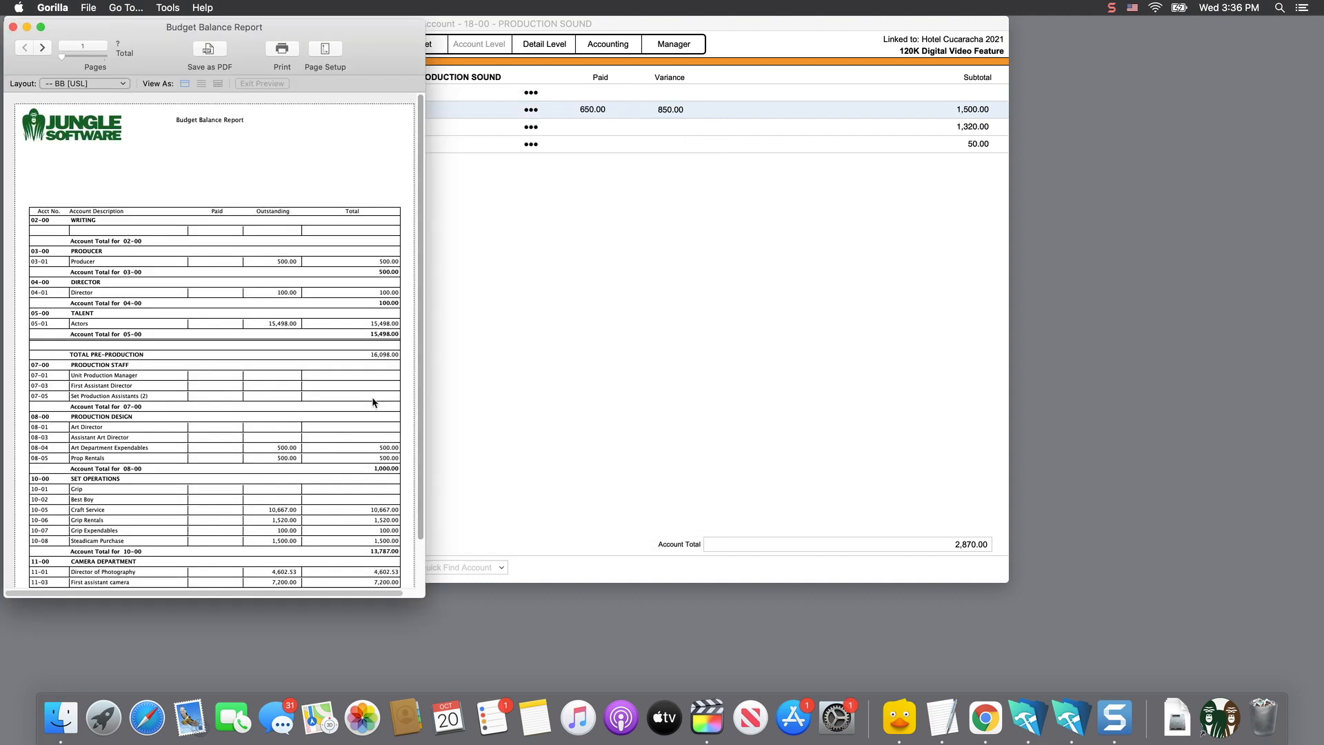
pyautogui.scroll(-3, 308, 399)
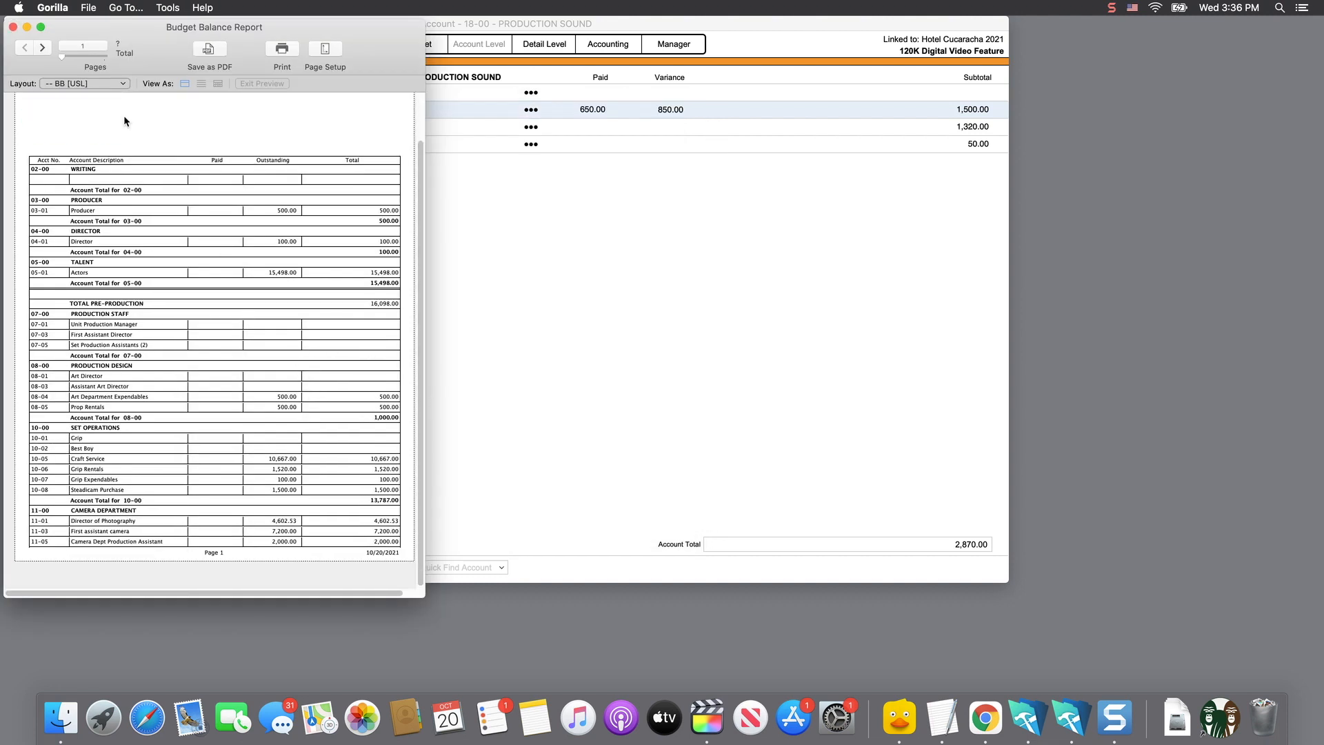
pyautogui.click(44, 49)
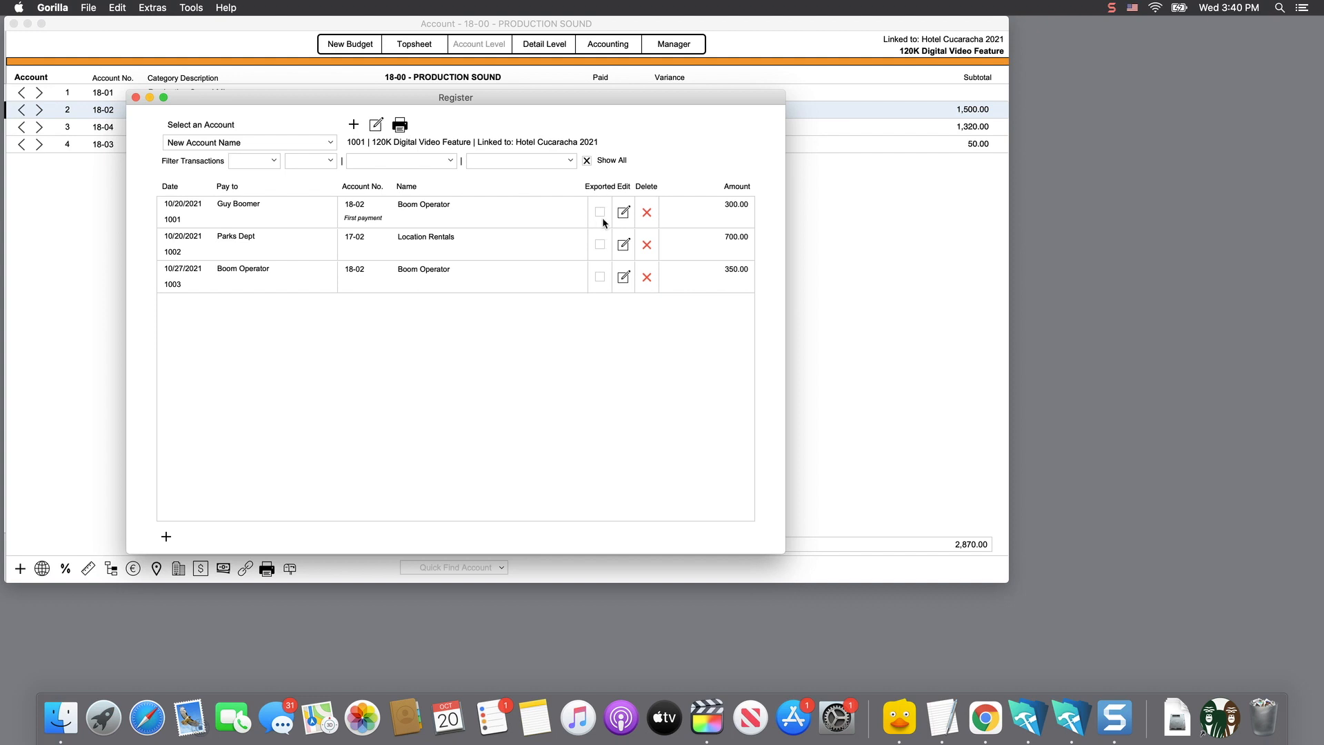
# - Flag the transactions with check numbers 1001 and 1002 as exported and open the transaction export options
pyautogui.click(600, 244)
pyautogui.click(401, 128)
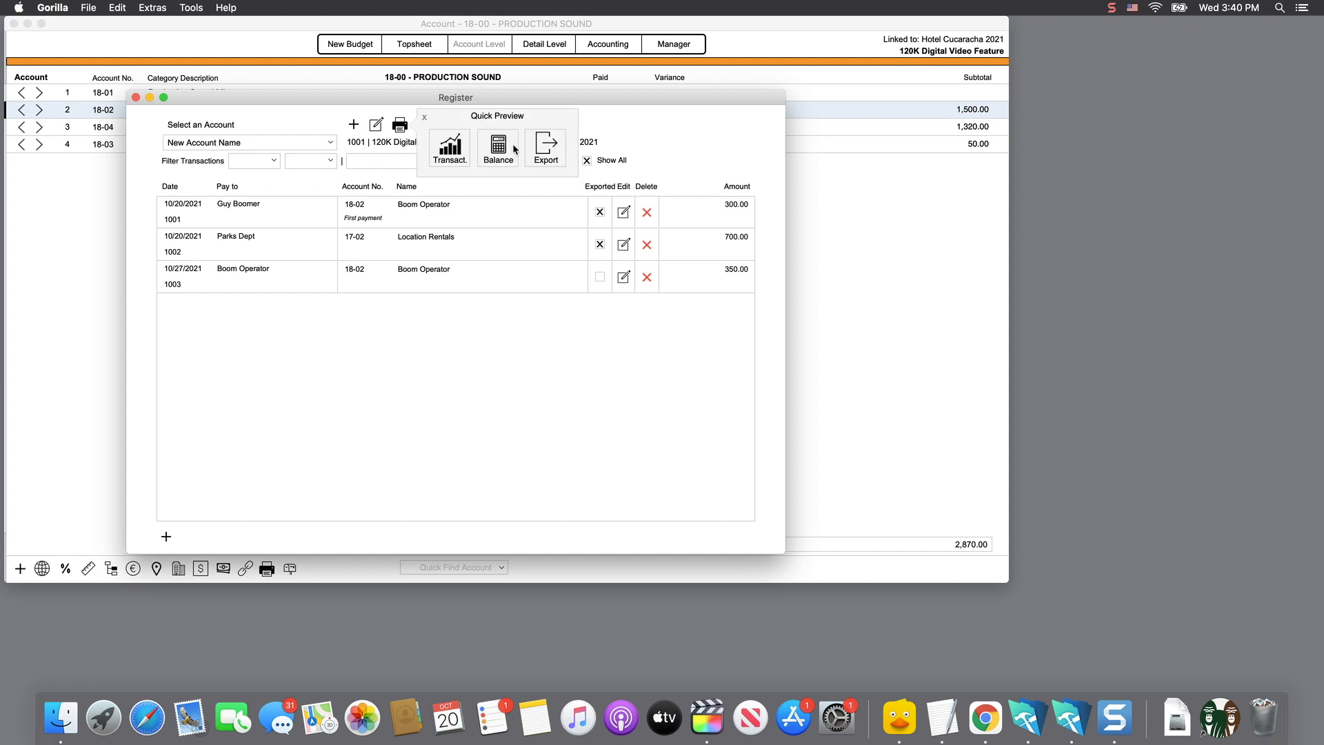
pyautogui.click(546, 148)
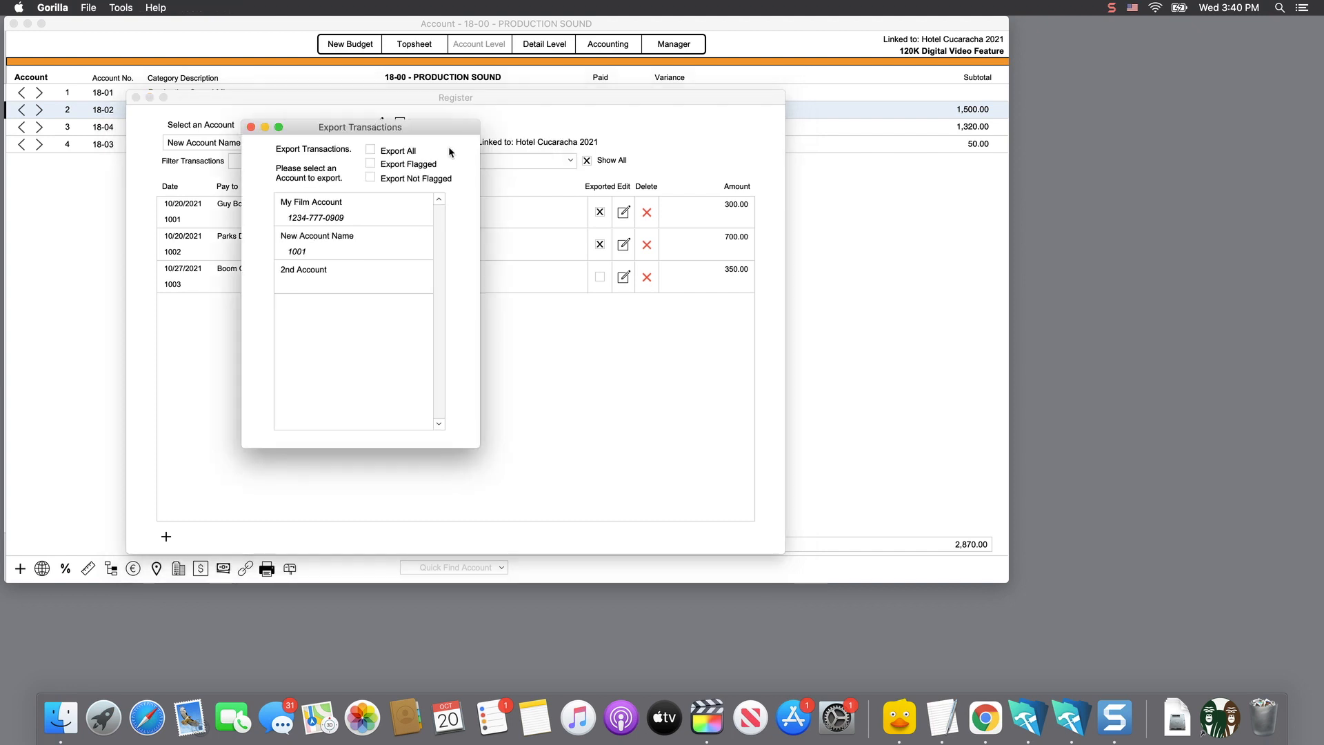